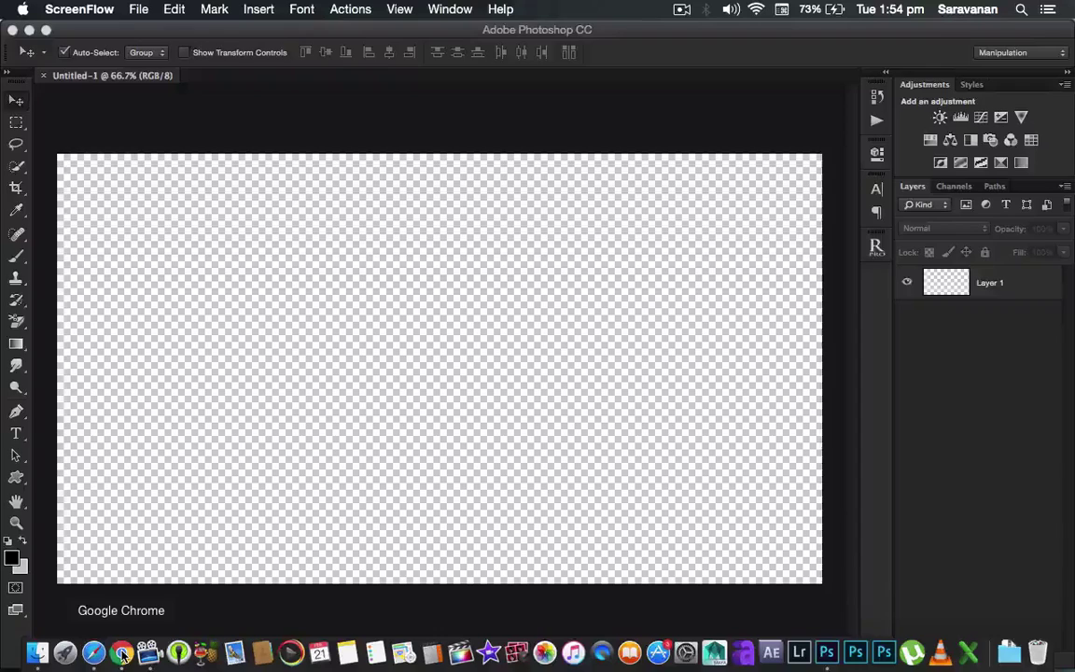
- Bring Chrome, showing the Video2Learn TAMIL YouTube channel home page, to the front
{"action": "left_click", "coordinate": [130, 638]}
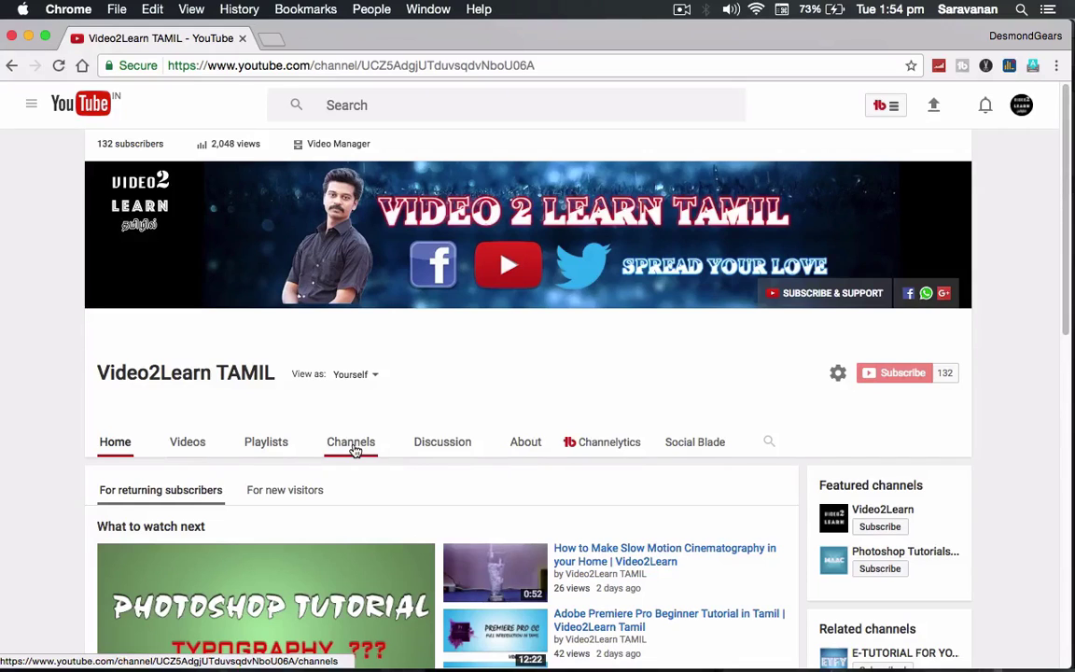
- Open the channel's Playlists tab and scroll through the listed playlists
{"action": "scroll", "coordinate": [354, 451], "scroll_direction": "down", "scroll_amount": 2}
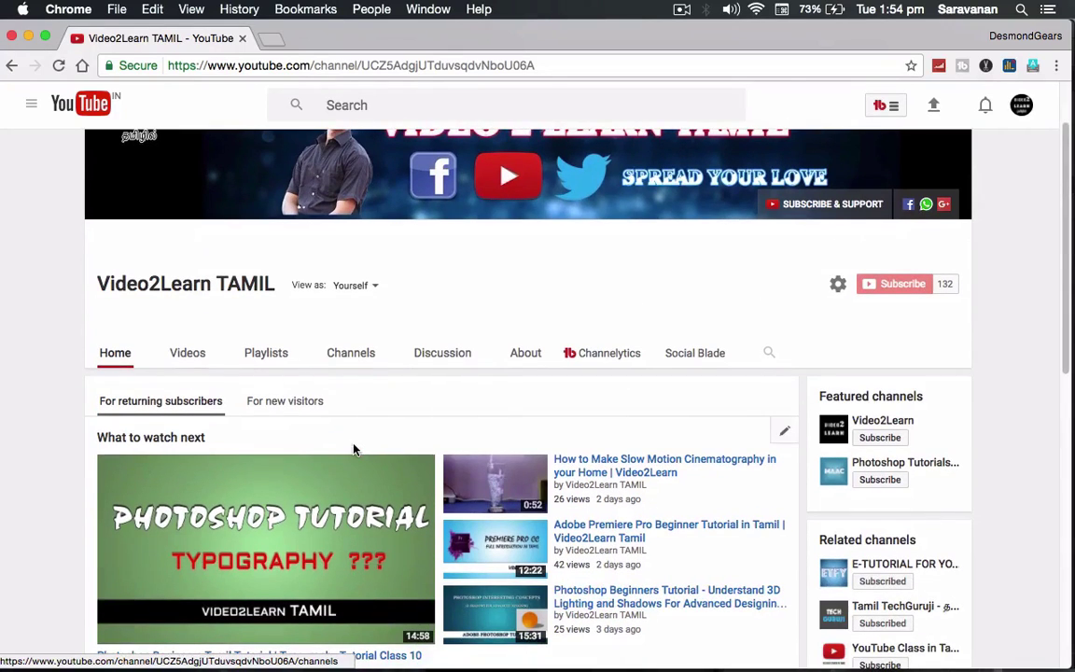
{"action": "left_click", "coordinate": [280, 355]}
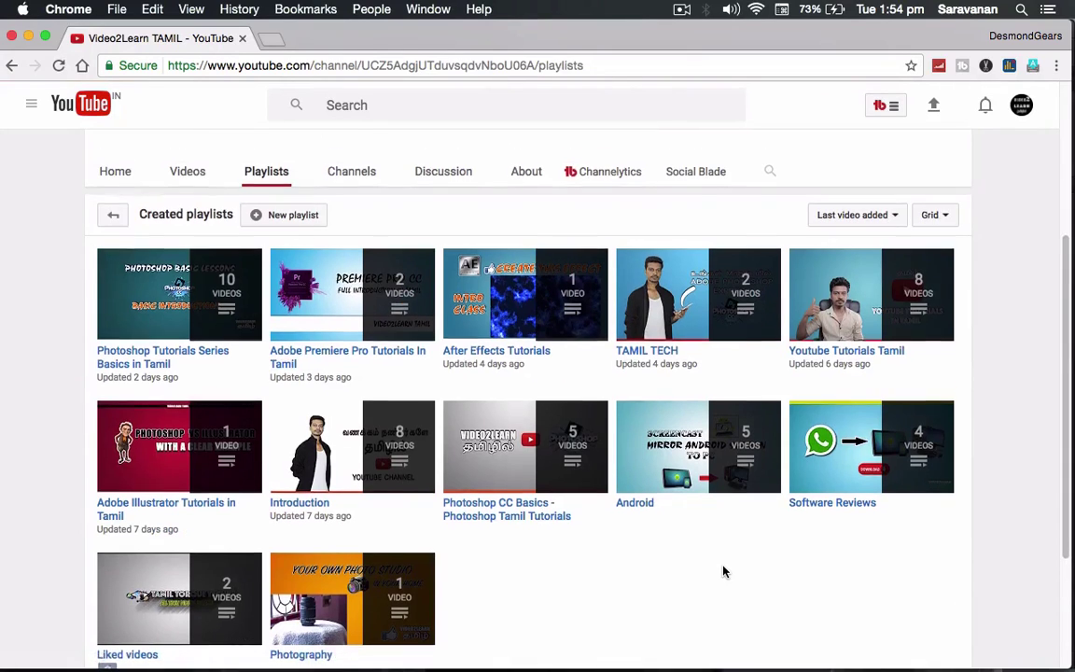
{"action": "scroll", "coordinate": [724, 571], "scroll_direction": "down", "scroll_amount": 2}
{"action": "scroll", "coordinate": [724, 571], "scroll_direction": "up", "scroll_amount": 3}
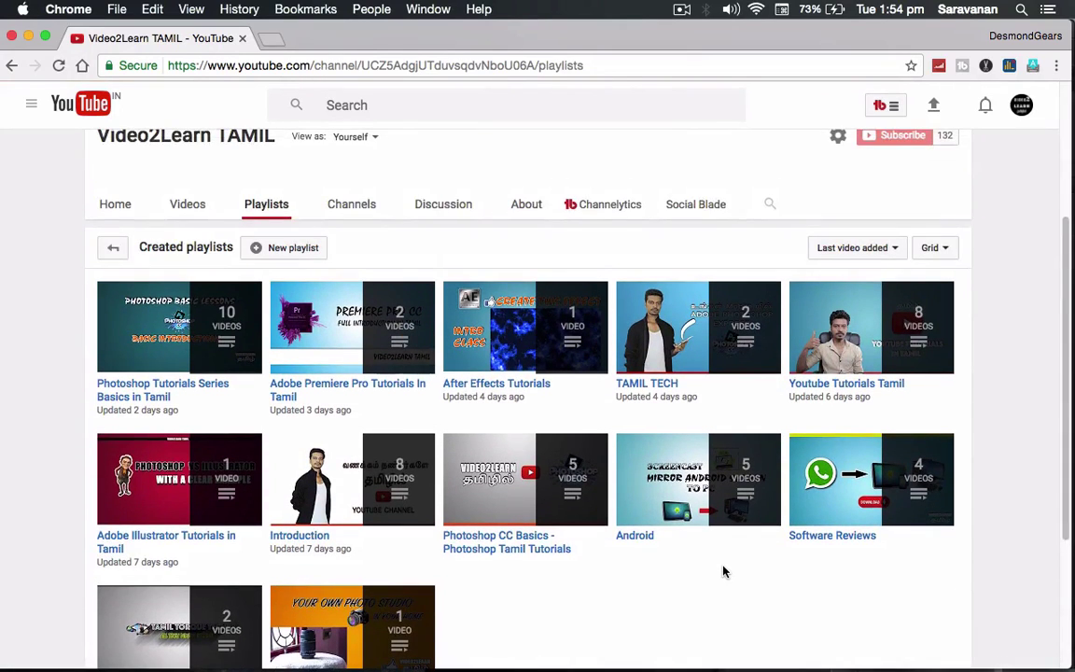
{"action": "scroll", "coordinate": [724, 571], "scroll_direction": "down", "scroll_amount": 3}
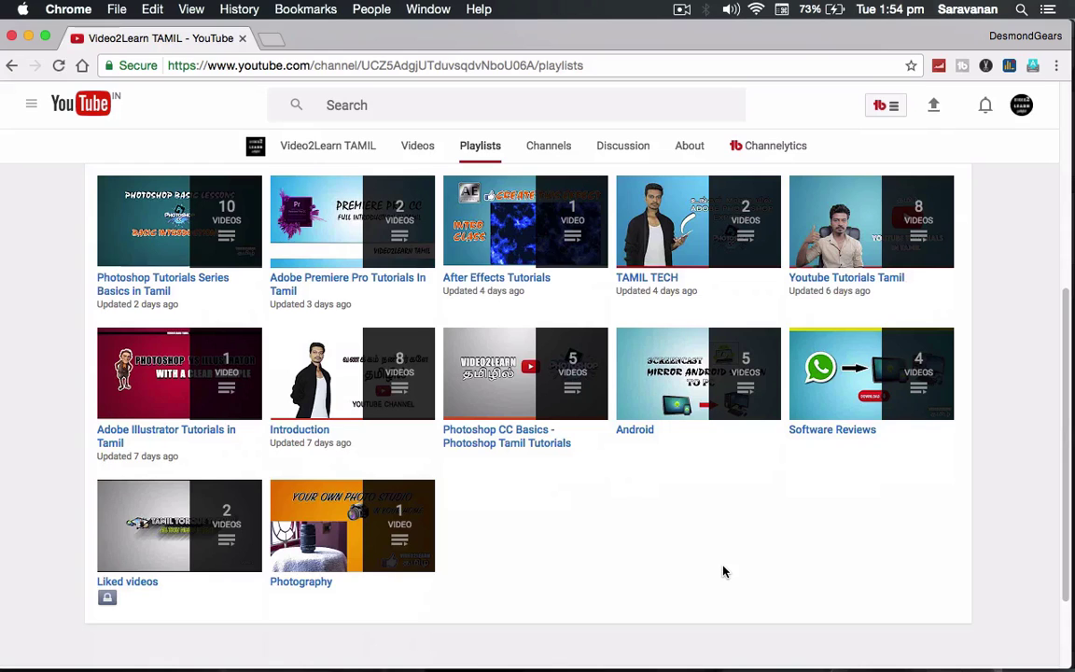
{"action": "scroll", "coordinate": [724, 571], "scroll_direction": "up", "scroll_amount": 2}
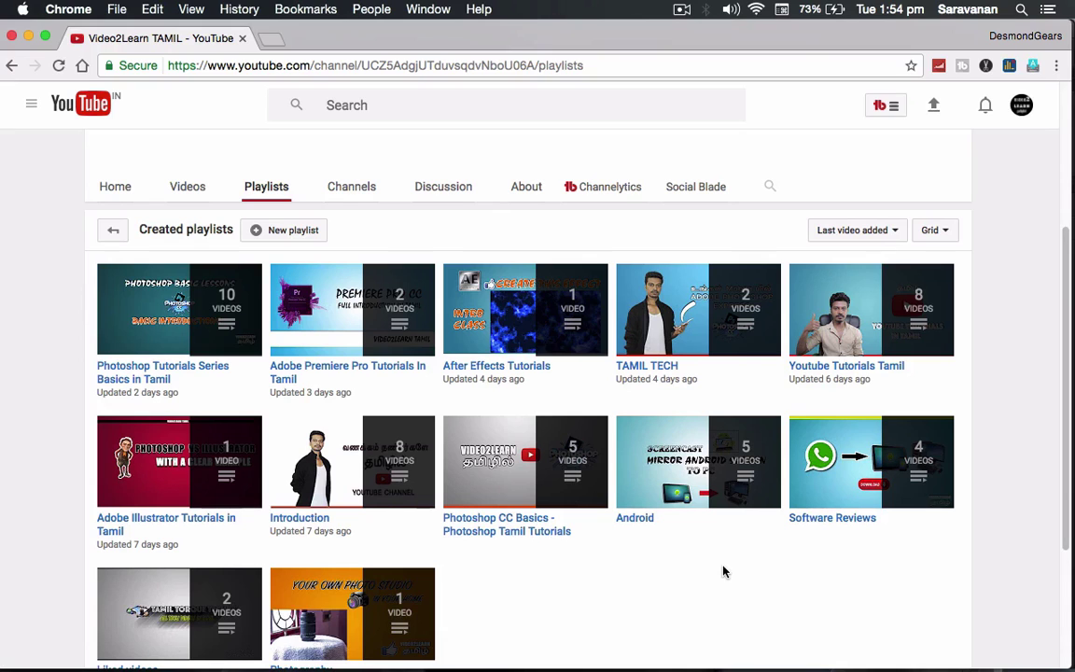
- Browse the Photoshop Tutorials Series Basics in Tamil playlist, then return to the Playlists grid
{"action": "left_click", "coordinate": [157, 379]}
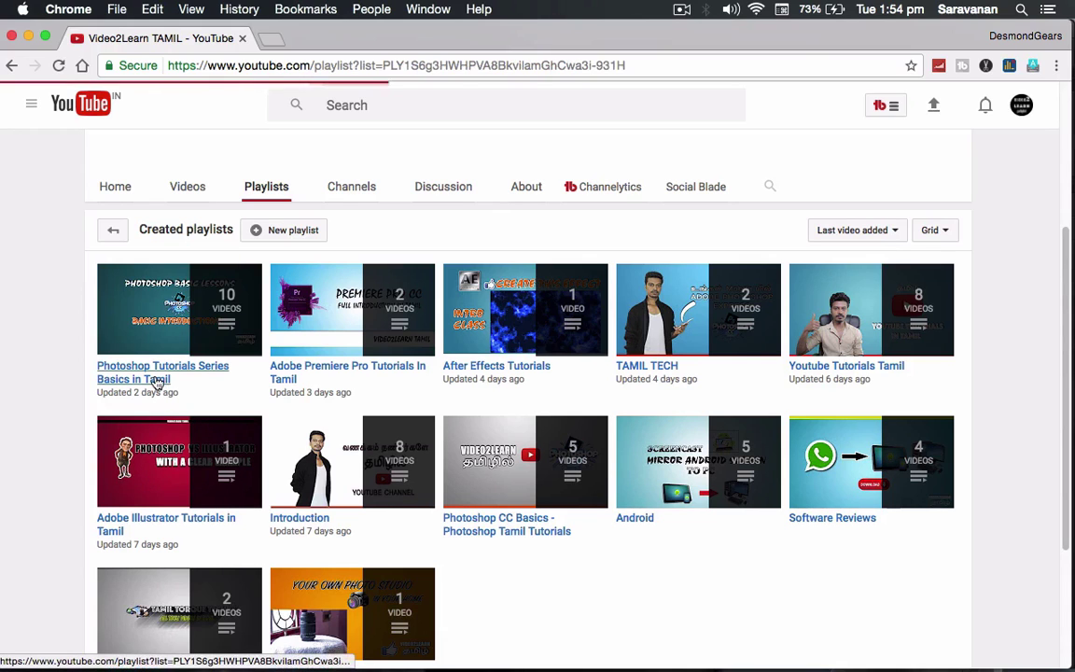
{"action": "scroll", "coordinate": [571, 499], "scroll_direction": "down", "scroll_amount": 3}
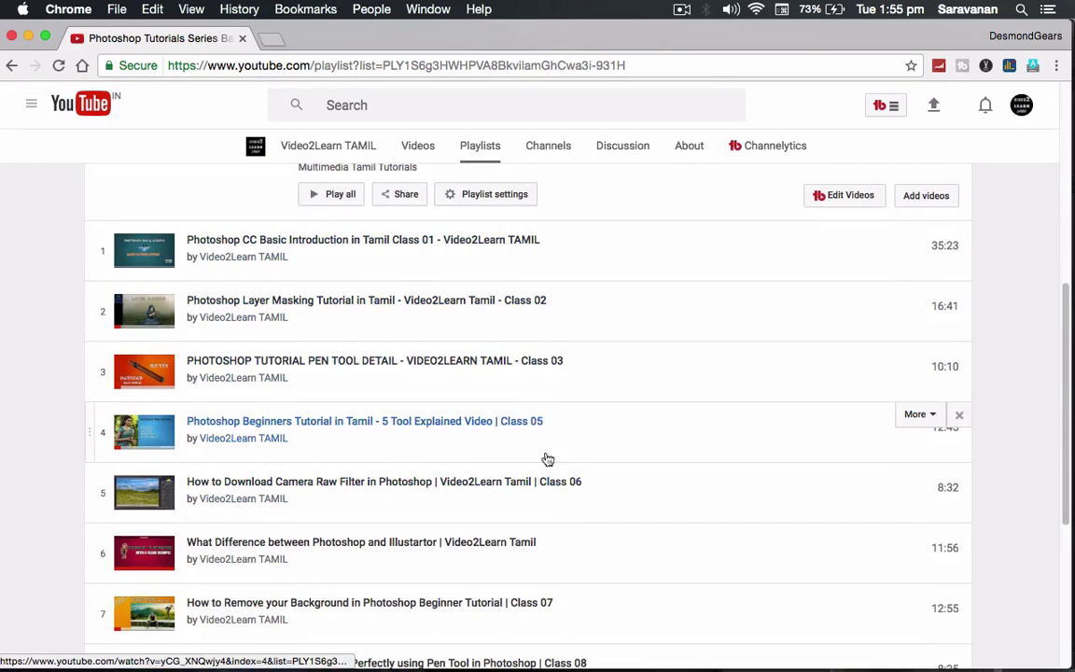
{"action": "scroll", "coordinate": [551, 471], "scroll_direction": "down", "scroll_amount": 3}
{"action": "scroll", "coordinate": [560, 488], "scroll_direction": "down", "scroll_amount": 3}
{"action": "scroll", "coordinate": [560, 488], "scroll_direction": "up", "scroll_amount": 2}
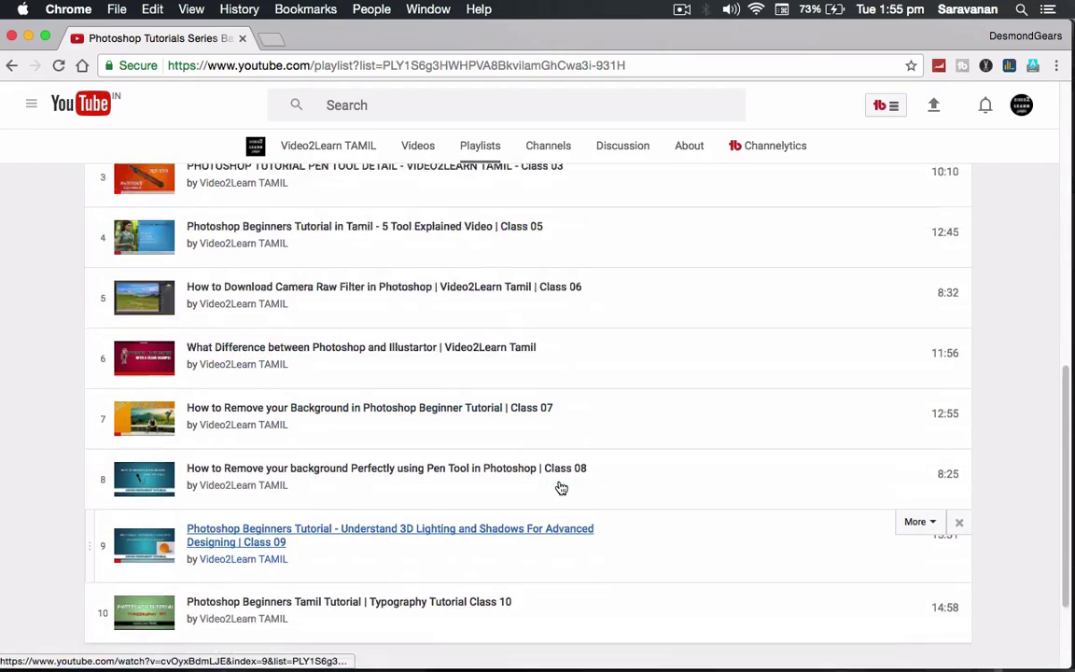
{"action": "scroll", "coordinate": [561, 488], "scroll_direction": "up", "scroll_amount": 5}
{"action": "scroll", "coordinate": [561, 488], "scroll_direction": "up", "scroll_amount": 3}
{"action": "scroll", "coordinate": [559, 487], "scroll_direction": "up", "scroll_amount": 2}
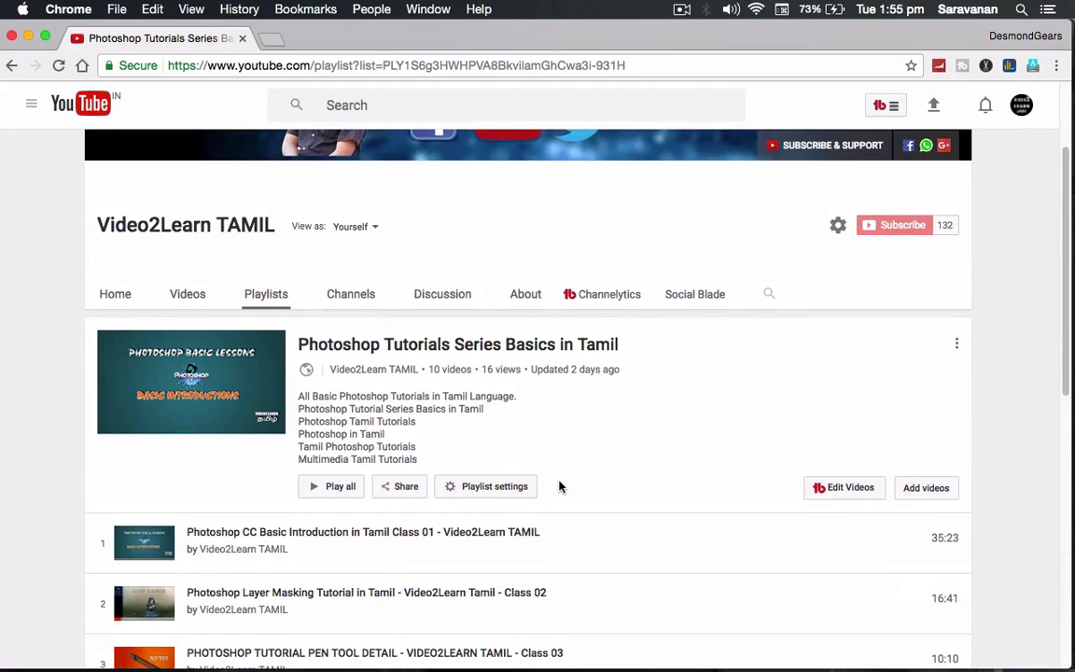
{"action": "scroll", "coordinate": [559, 486], "scroll_direction": "up", "scroll_amount": 3}
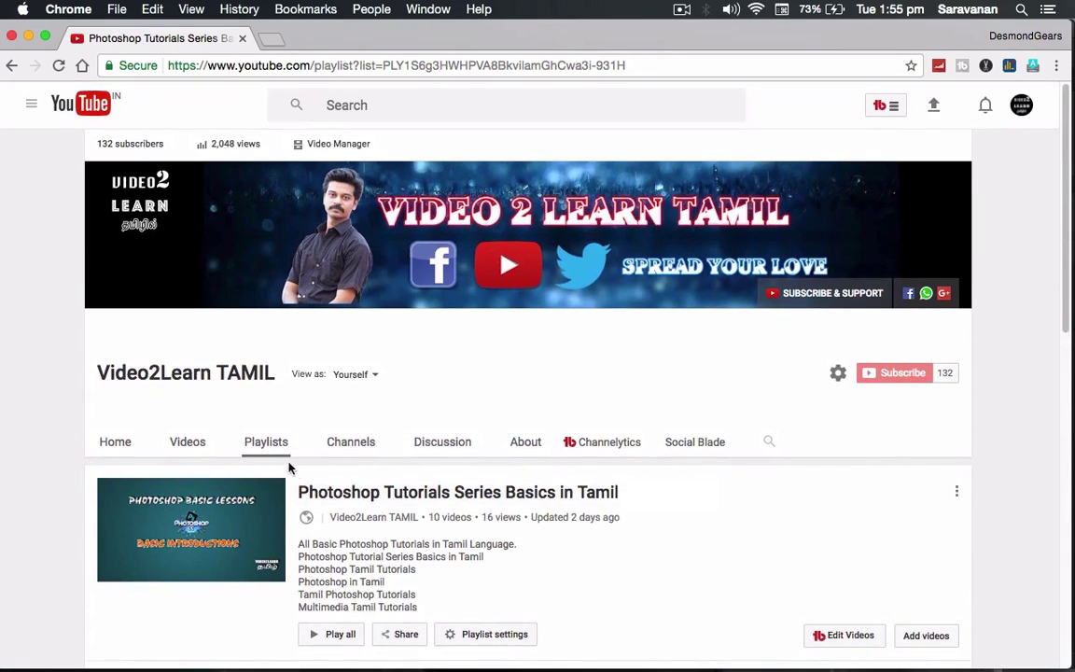
{"action": "left_click", "coordinate": [267, 444]}
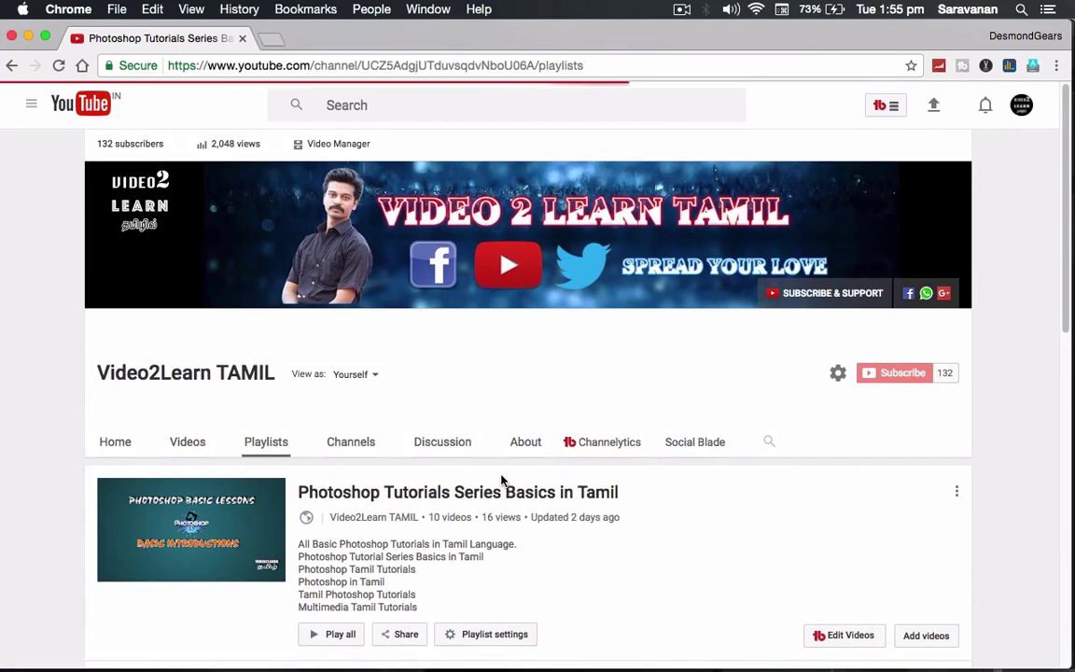
{"action": "mouse_move", "coordinate": [770, 656]}
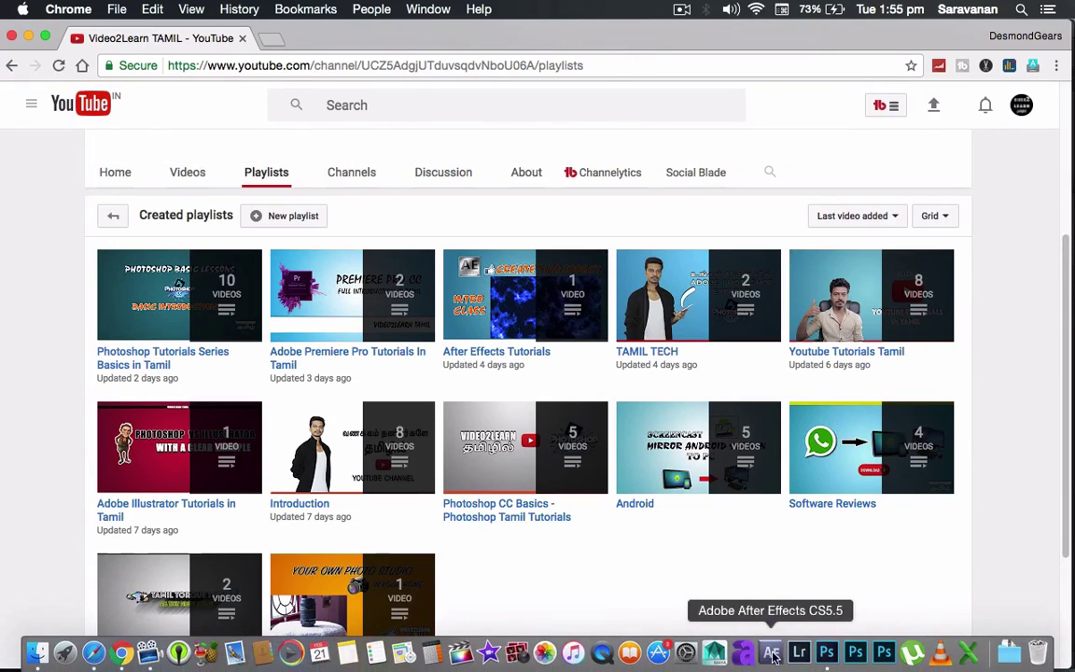
- Switch back to Photoshop from the Dock
{"action": "left_click", "coordinate": [829, 653]}
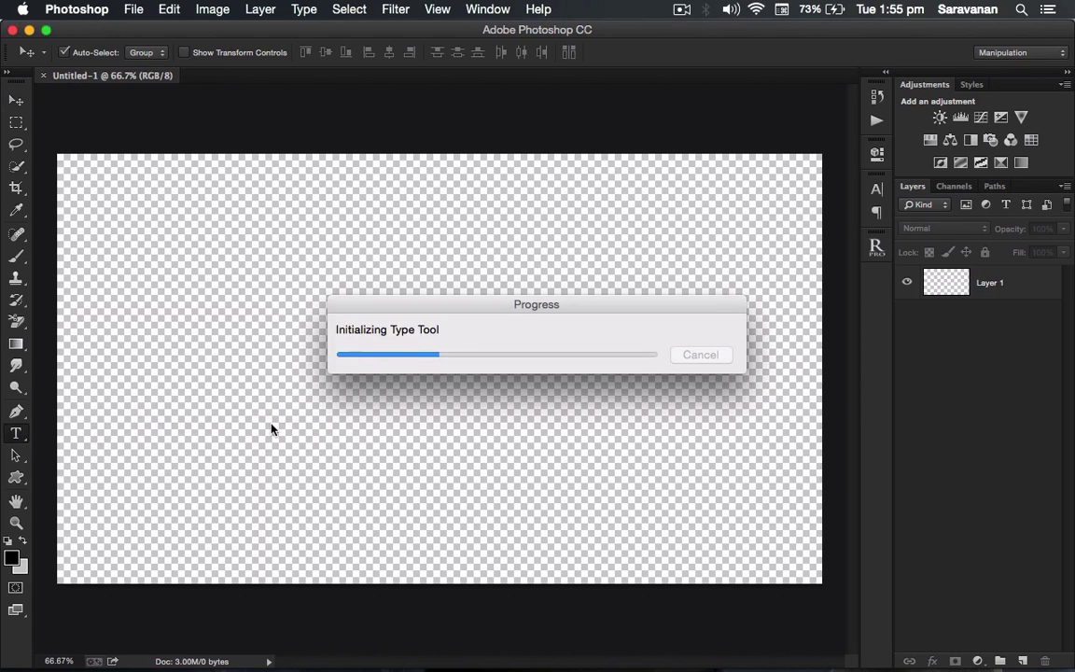
- Type TEXT on the canvas and set it in Arial Black at 80 pt
{"action": "left_click", "coordinate": [176, 382]}
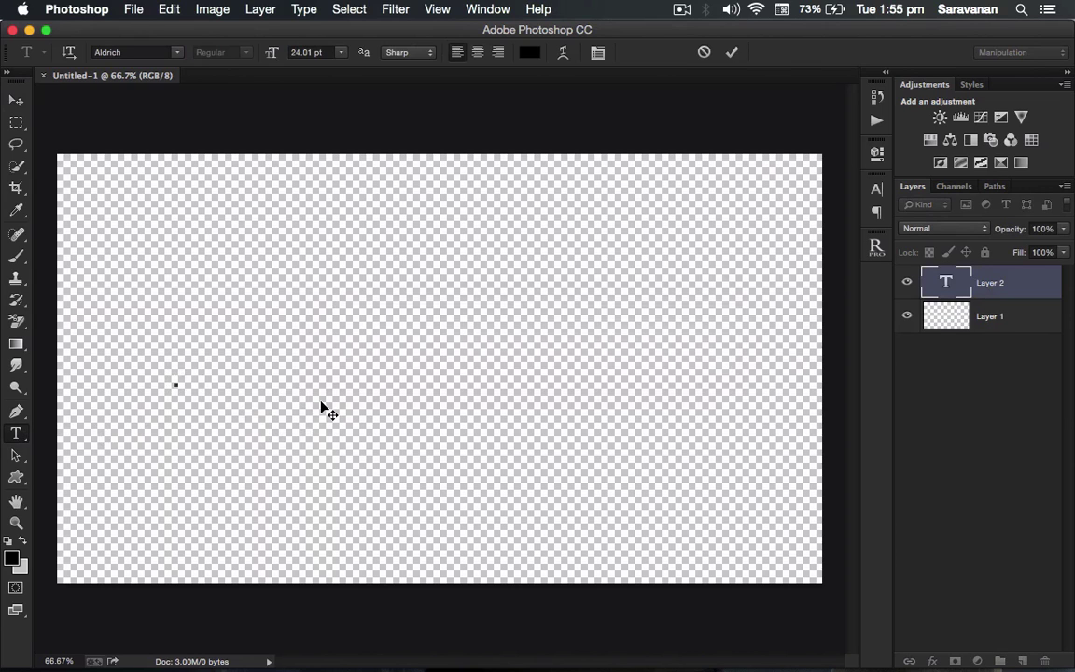
{"action": "type", "text": "TEXT"}
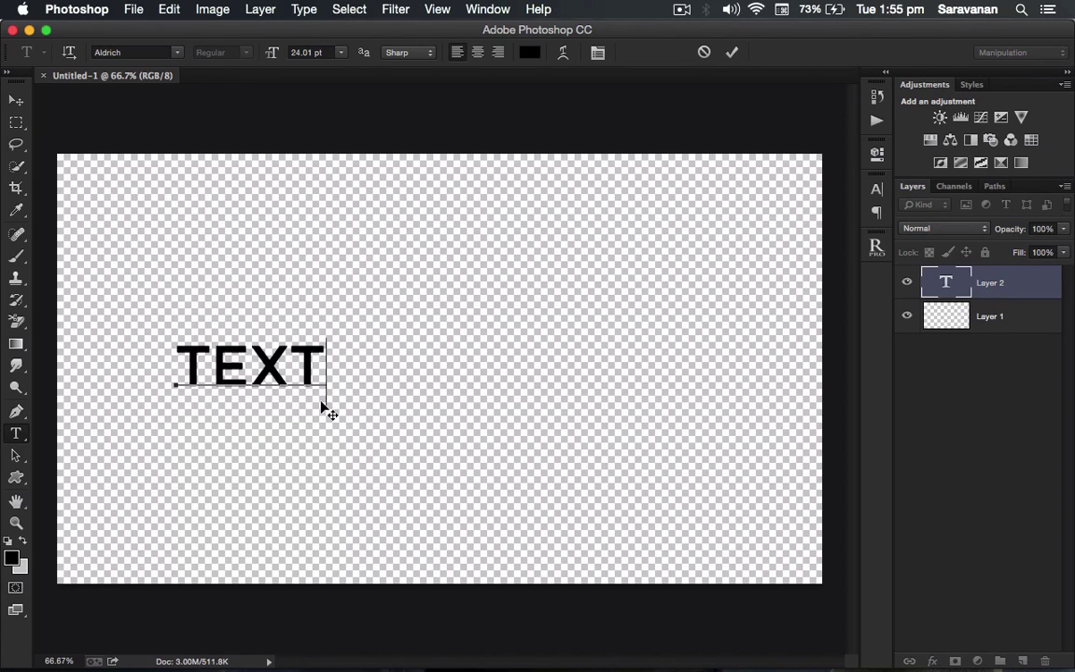
{"action": "key", "text": "super+a"}
{"action": "left_click_drag", "start_coordinate": [271, 56], "coordinate": [323, 64]}
{"action": "left_click", "coordinate": [133, 48]}
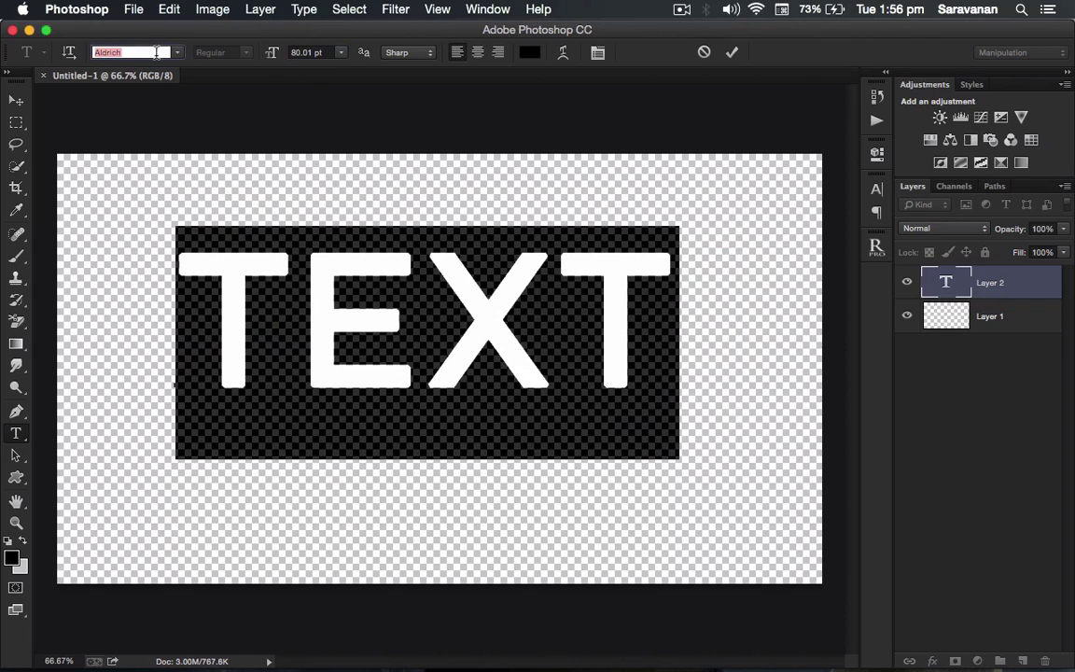
{"action": "left_click", "coordinate": [176, 53]}
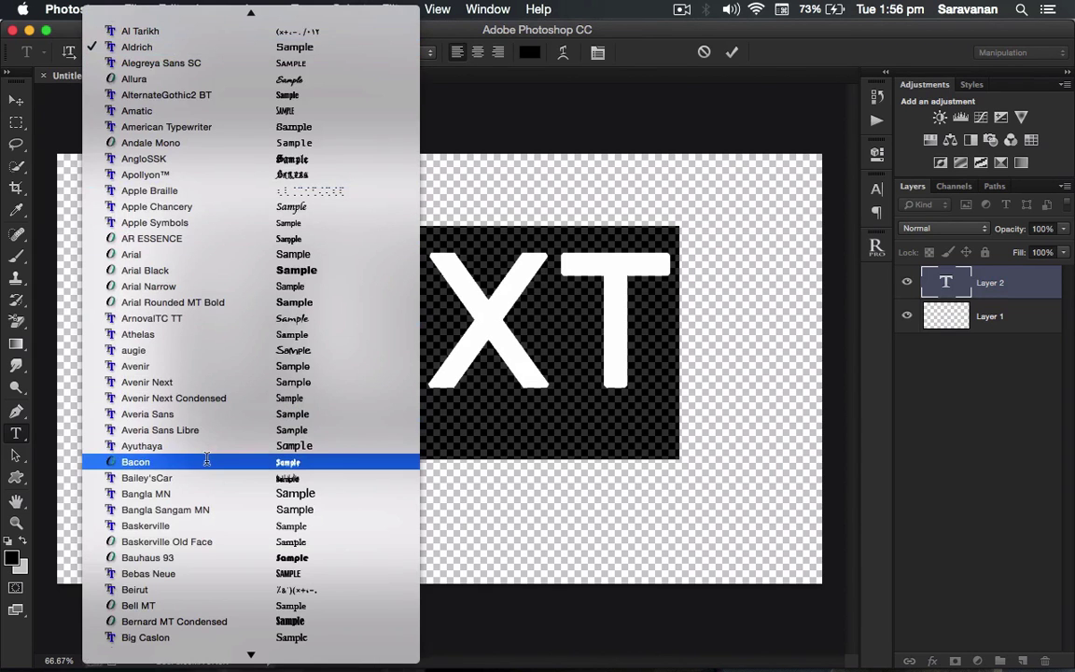
{"action": "left_click", "coordinate": [202, 269]}
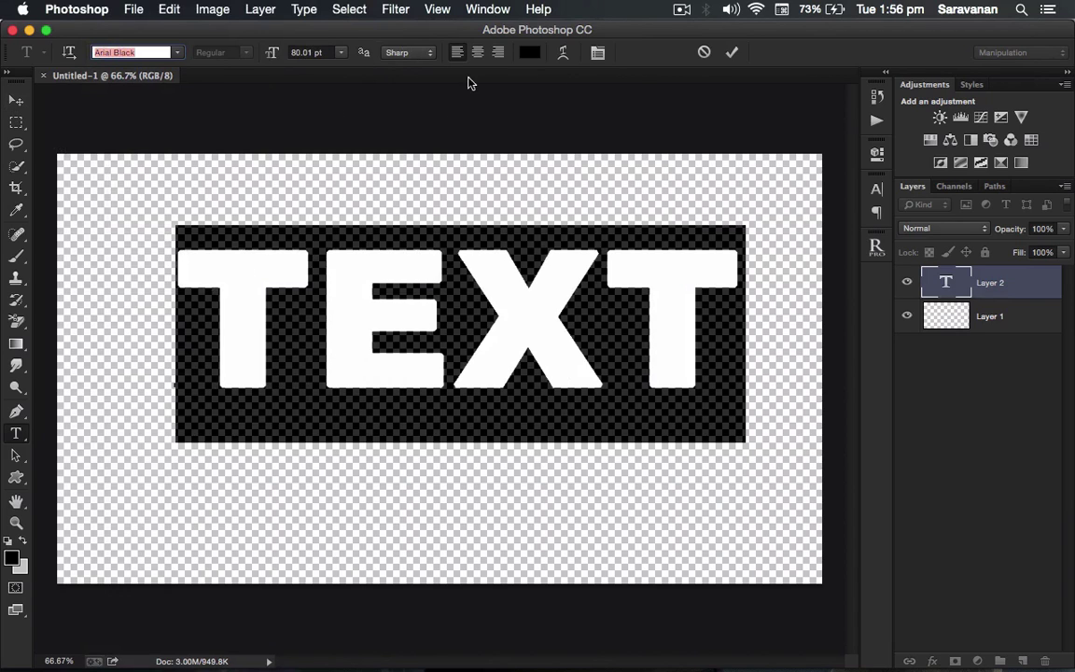
{"action": "left_click", "coordinate": [15, 103]}
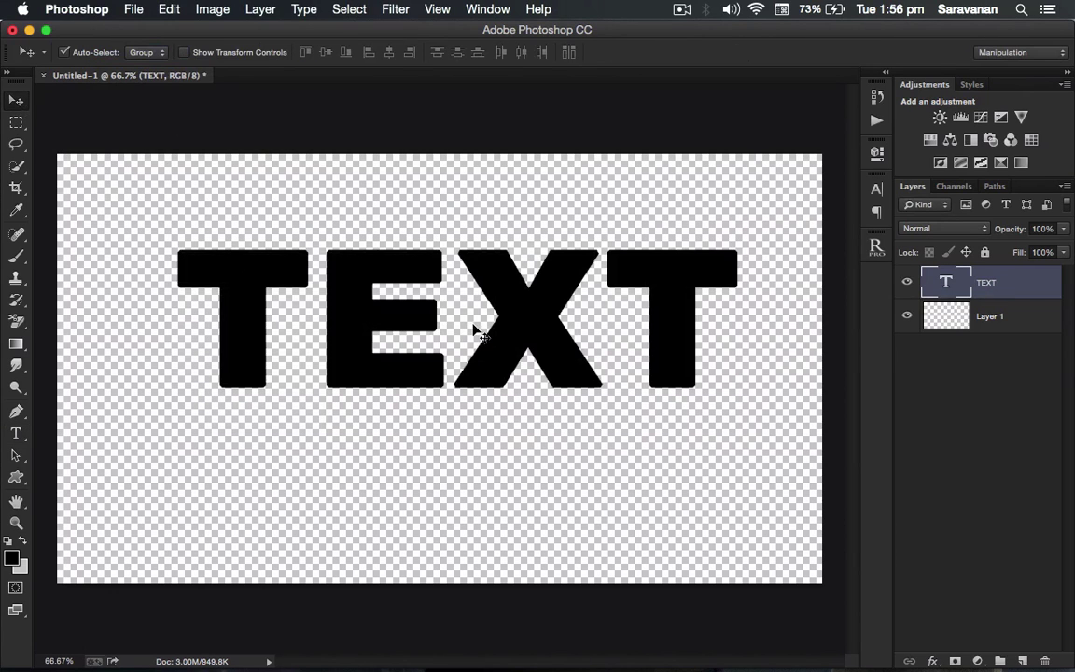
- Lower the TEXT word and fill Layer 1 with a white-to-grey radial gradient from the centre
{"action": "left_click_drag", "start_coordinate": [542, 319], "coordinate": [550, 395]}
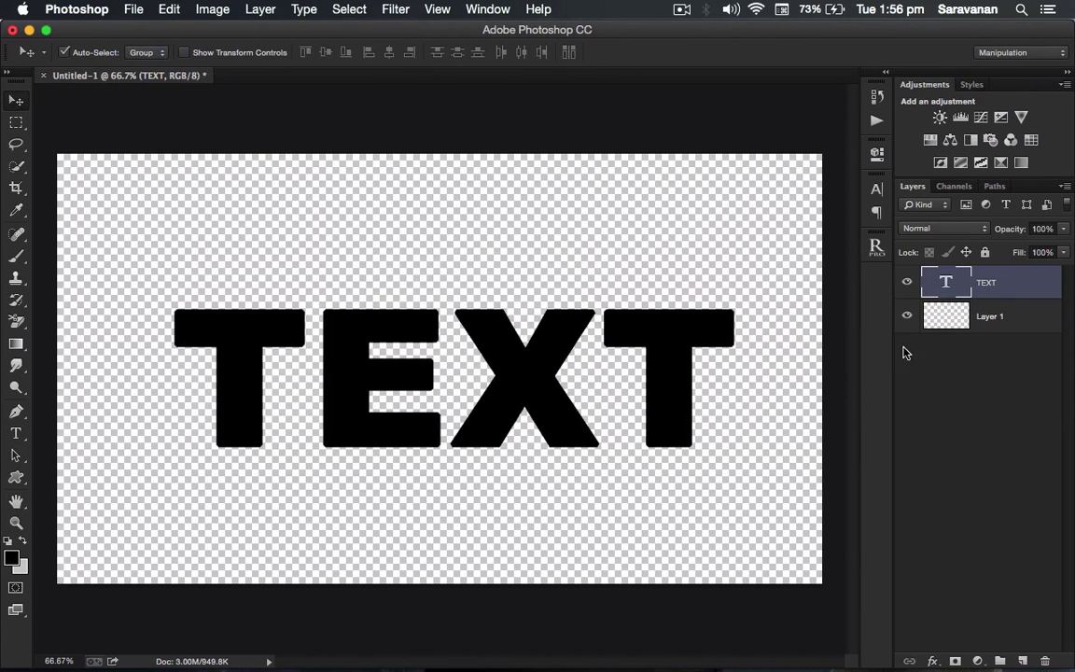
{"action": "left_click", "coordinate": [950, 320]}
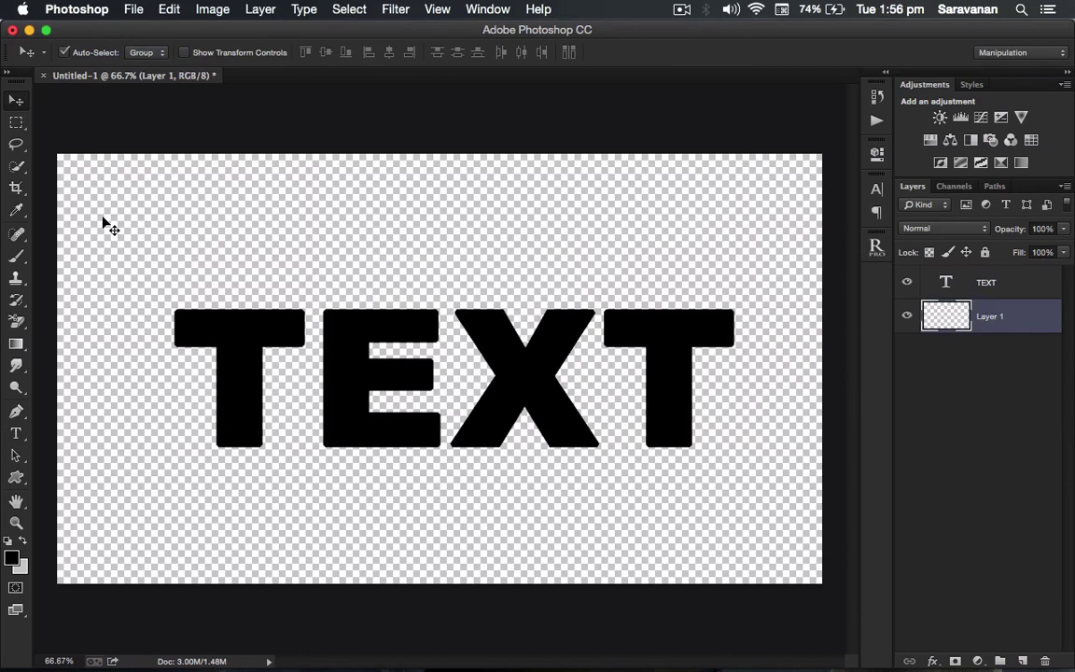
{"action": "key", "text": "g"}
{"action": "left_click", "coordinate": [118, 52]}
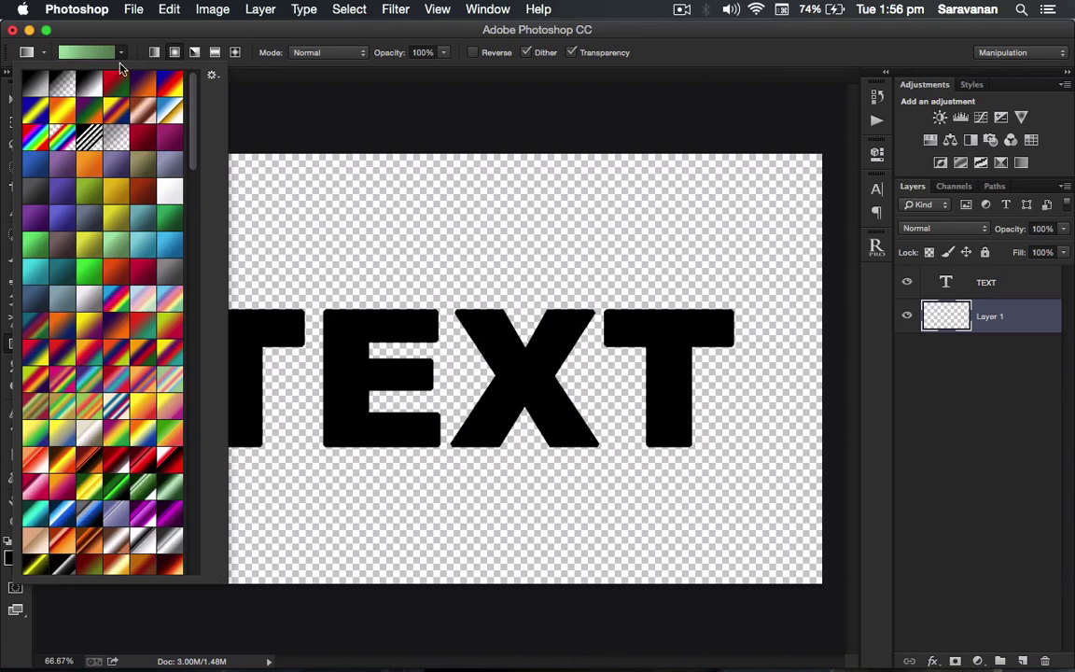
{"action": "left_click", "coordinate": [169, 192]}
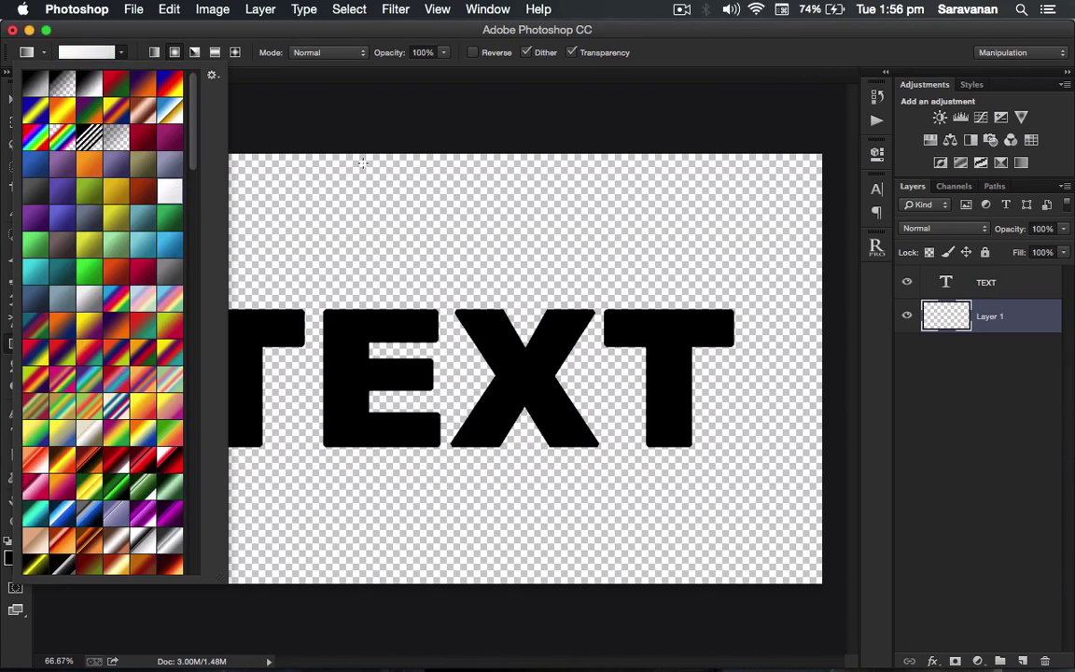
{"action": "left_click", "coordinate": [159, 53]}
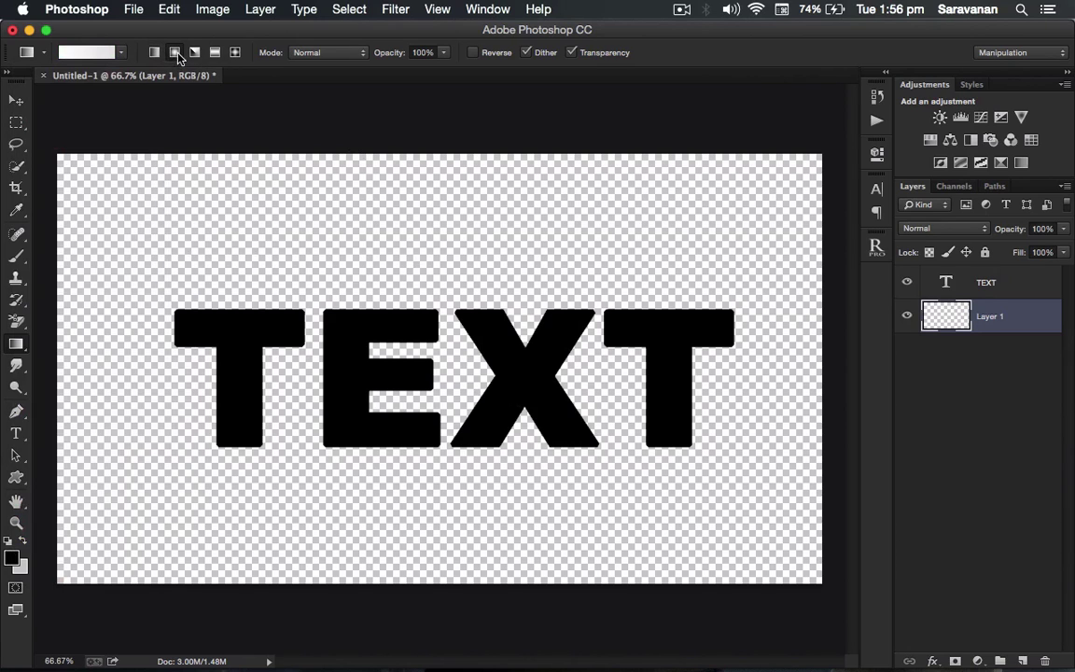
{"action": "left_click", "coordinate": [175, 54]}
{"action": "left_click_drag", "start_coordinate": [450, 381], "coordinate": [834, 144]}
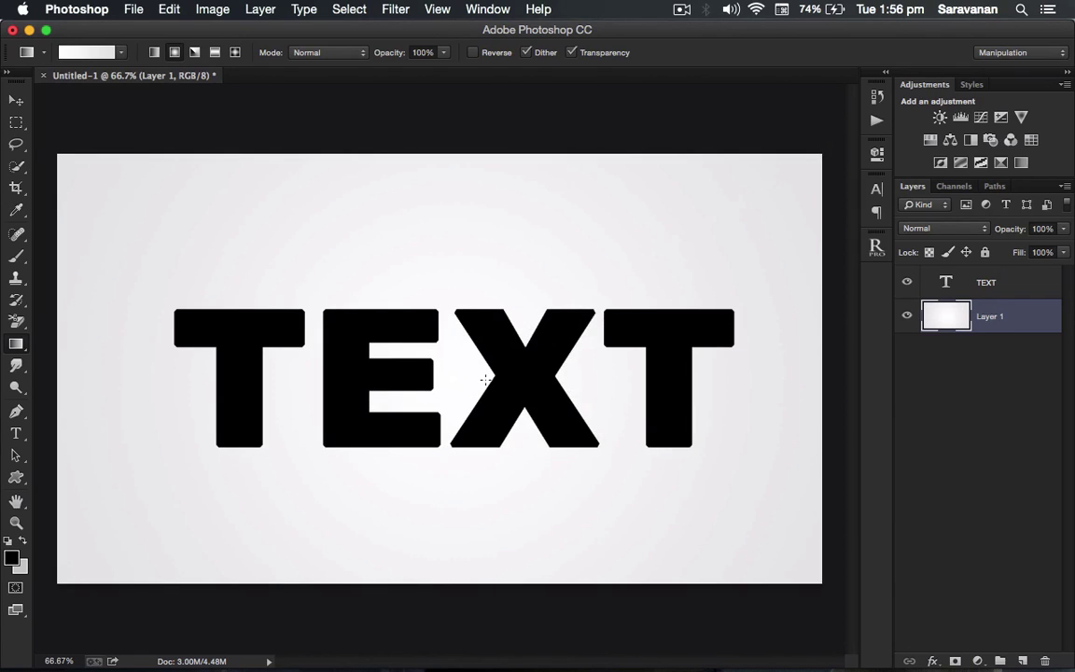
- Nudge the TEXT layer slightly left to centre it on the canvas
{"action": "key", "text": "v"}
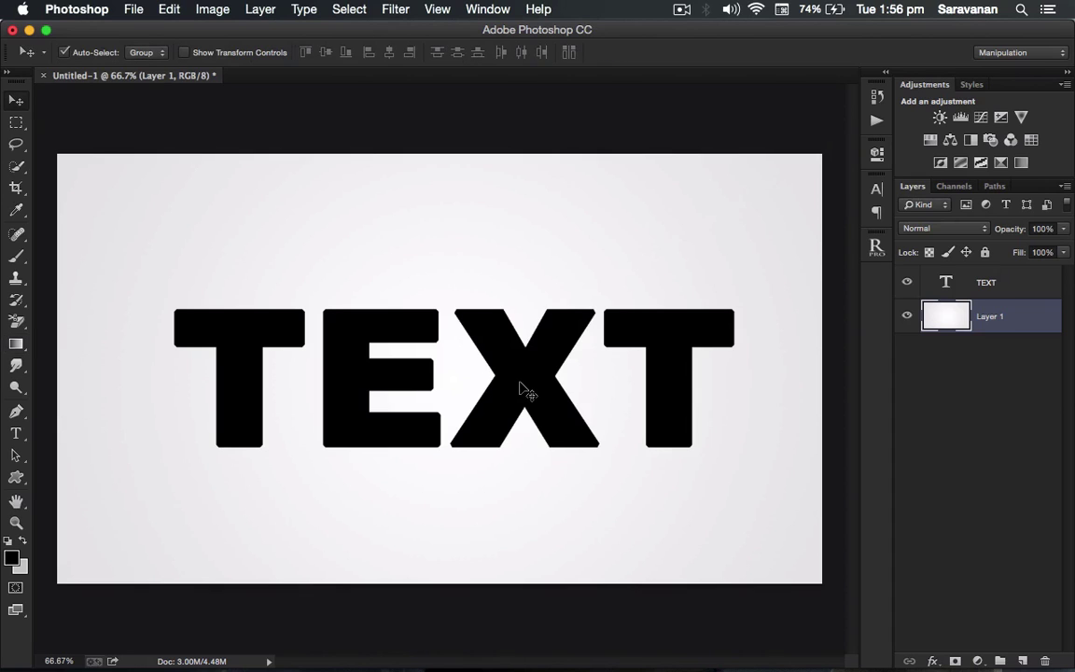
{"action": "left_click", "coordinate": [522, 388]}
{"action": "left_click_drag", "start_coordinate": [521, 388], "coordinate": [512, 387]}
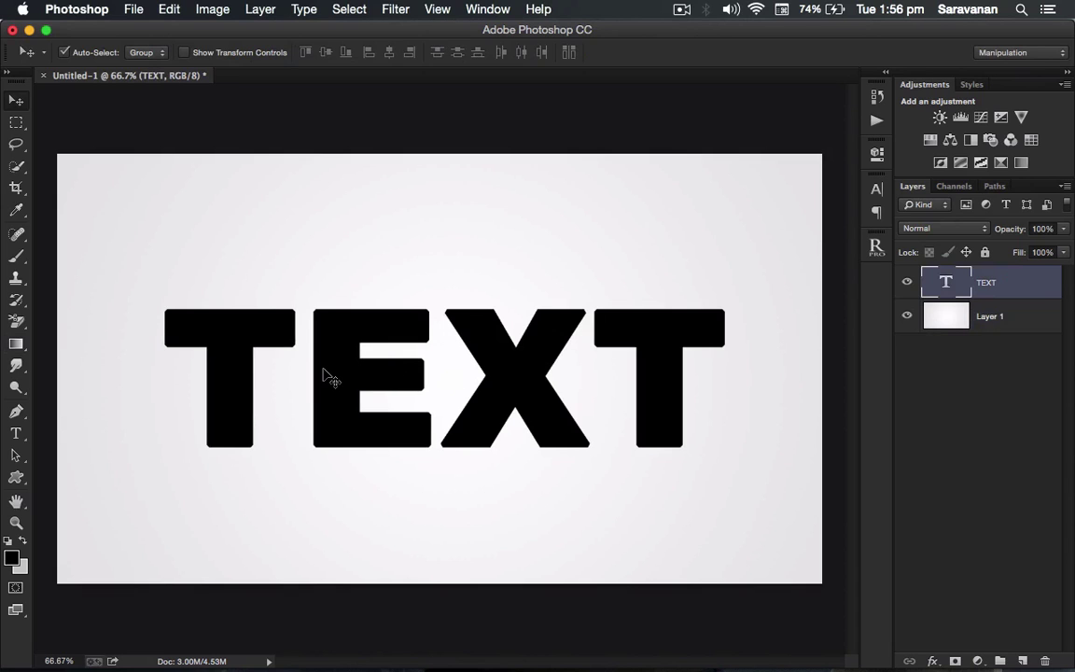
- Open the LightRoom Stocks folder in Finder and narrow the window to reveal the design
{"action": "left_click", "coordinate": [38, 653]}
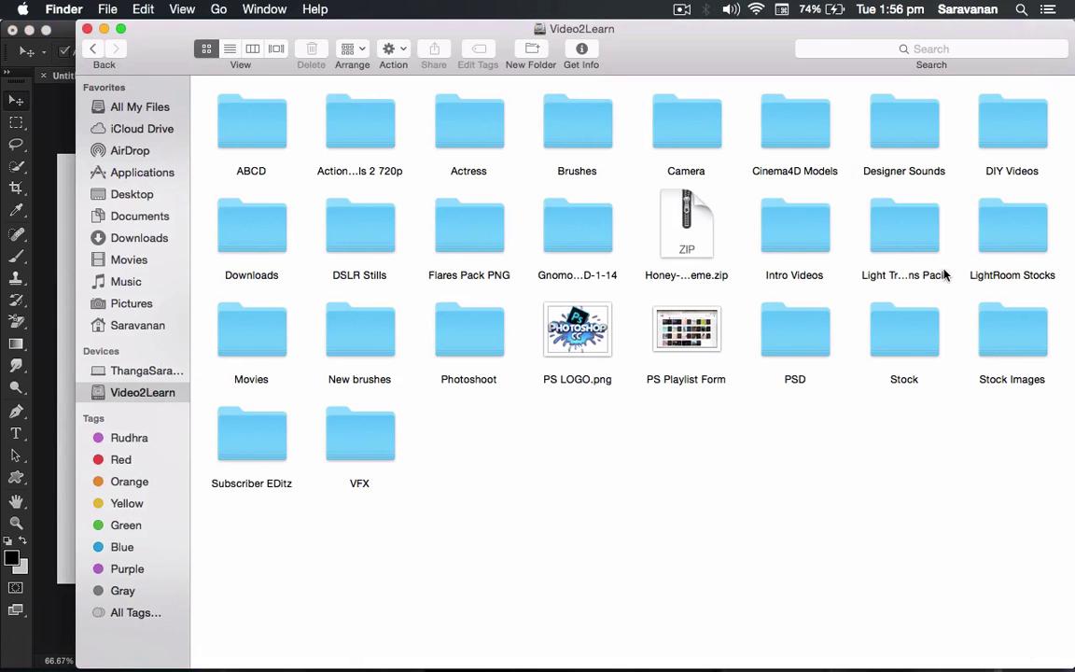
{"action": "double_click", "coordinate": [989, 245]}
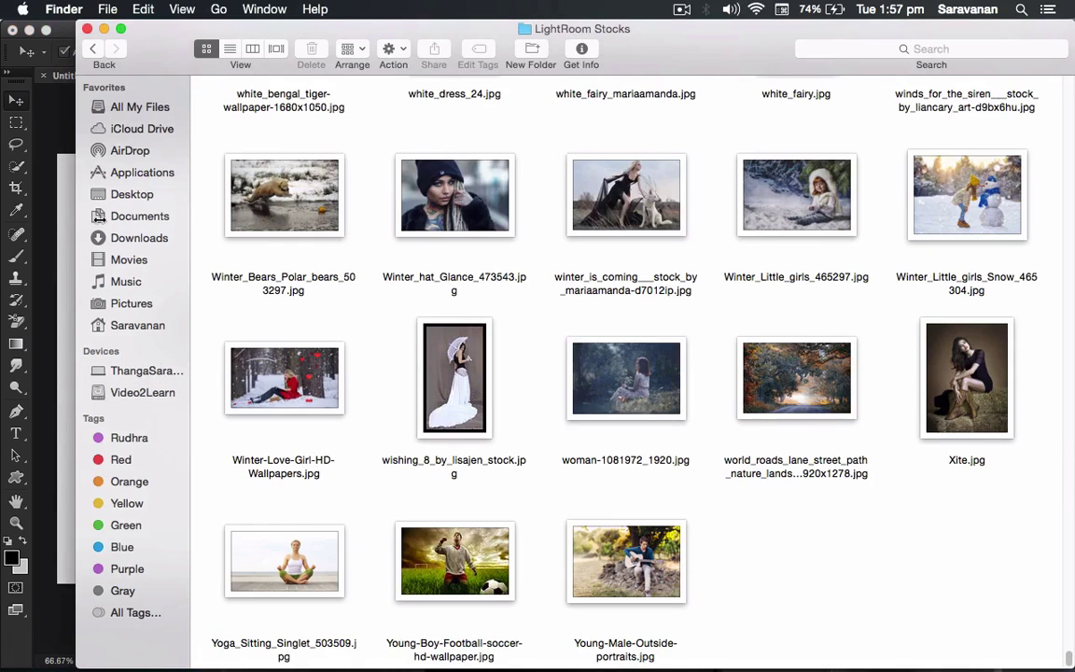
{"action": "left_click_drag", "start_coordinate": [76, 198], "coordinate": [501, 262]}
- Find Wedding.jpg in the folder and drag it onto the Photoshop canvas
{"action": "scroll", "coordinate": [840, 357], "scroll_direction": "up", "scroll_amount": 3}
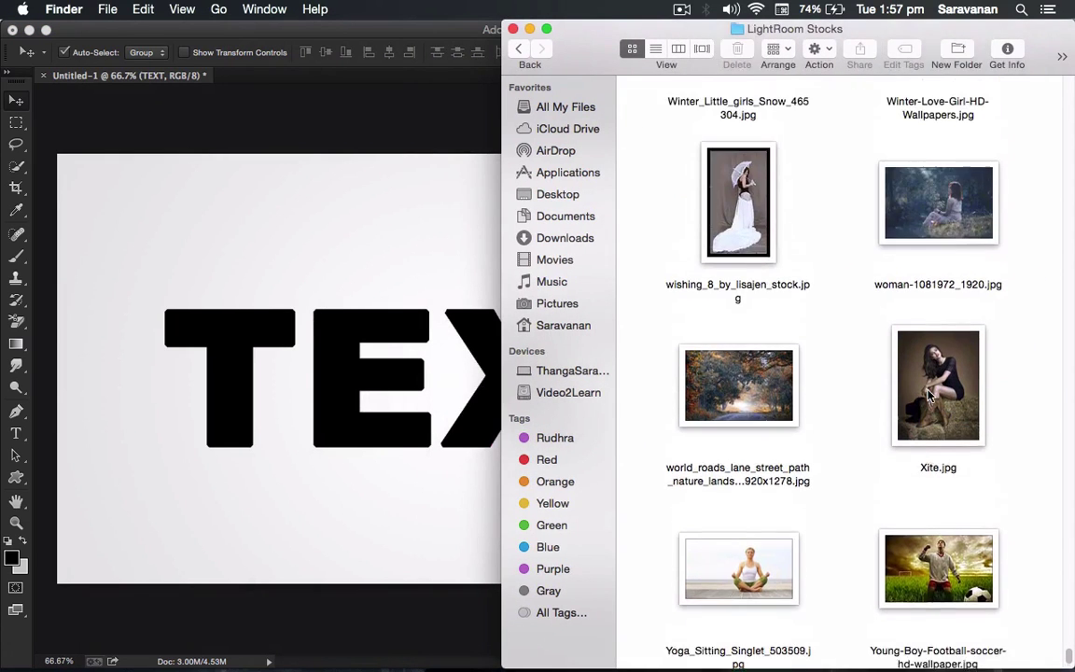
{"action": "scroll", "coordinate": [839, 357], "scroll_direction": "up", "scroll_amount": 4}
{"action": "scroll", "coordinate": [929, 396], "scroll_direction": "up", "scroll_amount": 6}
{"action": "scroll", "coordinate": [928, 396], "scroll_direction": "up", "scroll_amount": 4}
{"action": "scroll", "coordinate": [928, 395], "scroll_direction": "up", "scroll_amount": 4}
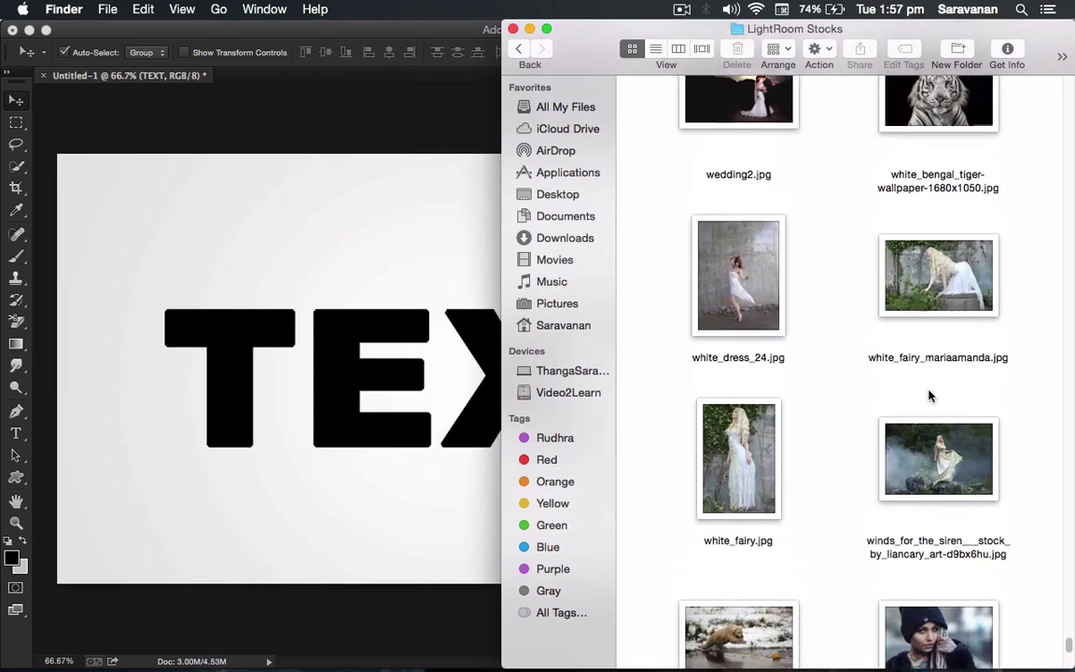
{"action": "scroll", "coordinate": [928, 396], "scroll_direction": "up", "scroll_amount": 4}
{"action": "scroll", "coordinate": [928, 396], "scroll_direction": "up", "scroll_amount": 2}
{"action": "scroll", "coordinate": [929, 396], "scroll_direction": "up", "scroll_amount": 2}
{"action": "scroll", "coordinate": [928, 396], "scroll_direction": "up", "scroll_amount": 3}
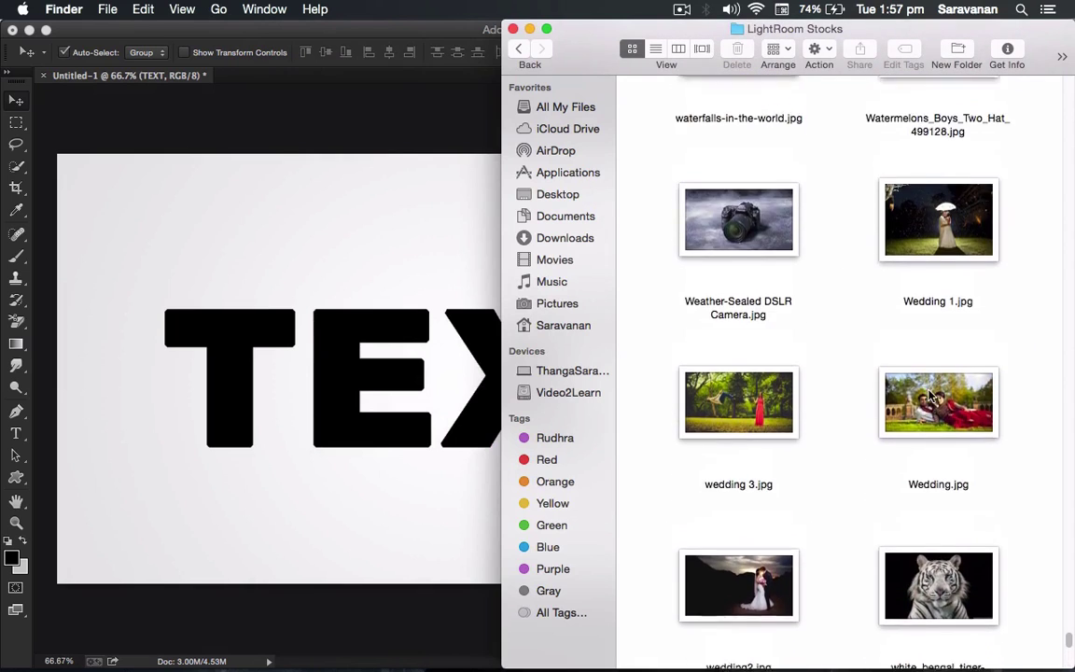
{"action": "scroll", "coordinate": [928, 396], "scroll_direction": "up", "scroll_amount": 4}
{"action": "scroll", "coordinate": [928, 395], "scroll_direction": "down", "scroll_amount": 4}
{"action": "scroll", "coordinate": [928, 396], "scroll_direction": "up", "scroll_amount": 2}
{"action": "scroll", "coordinate": [931, 391], "scroll_direction": "up", "scroll_amount": 3}
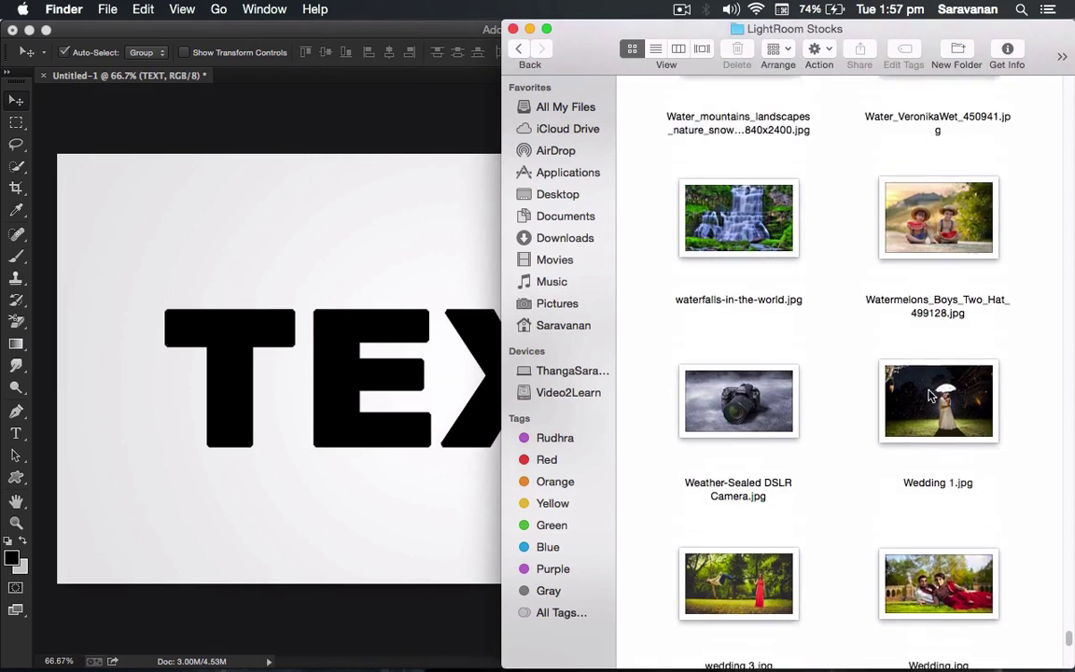
{"action": "scroll", "coordinate": [931, 391], "scroll_direction": "down", "scroll_amount": 5}
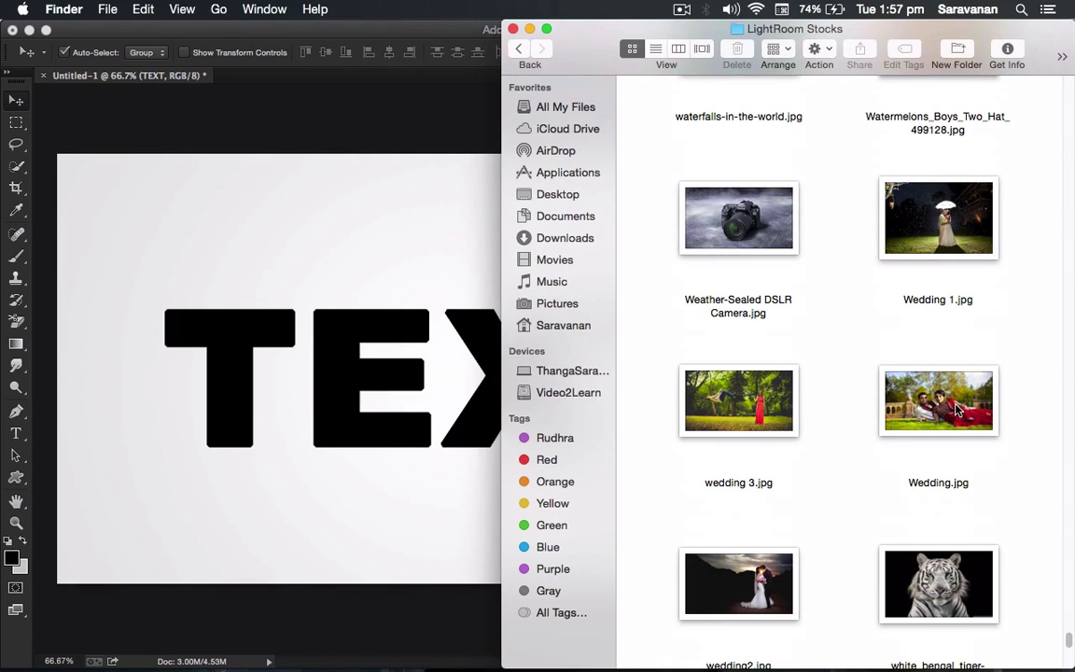
{"action": "mouse_move", "coordinate": [951, 410]}
{"action": "left_mouse_down"}
{"action": "mouse_move", "coordinate": [586, 429]}
{"action": "mouse_move", "coordinate": [372, 400]}
{"action": "left_mouse_up"}
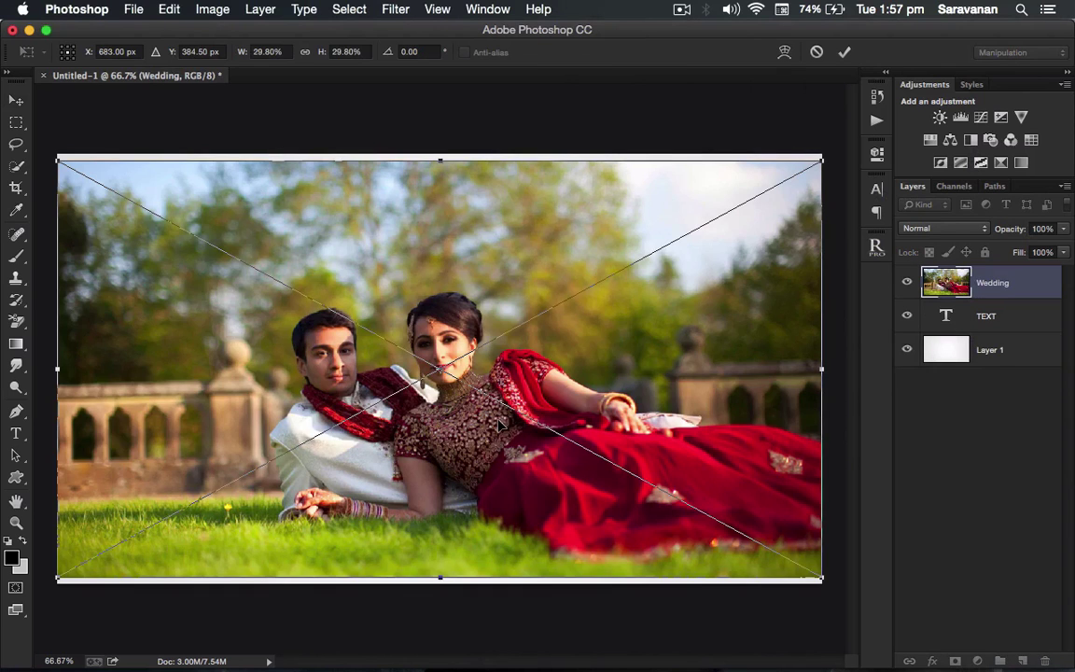
- Commit the placed Wedding.jpg so it covers the design as the top layer
{"action": "key", "text": "Return"}
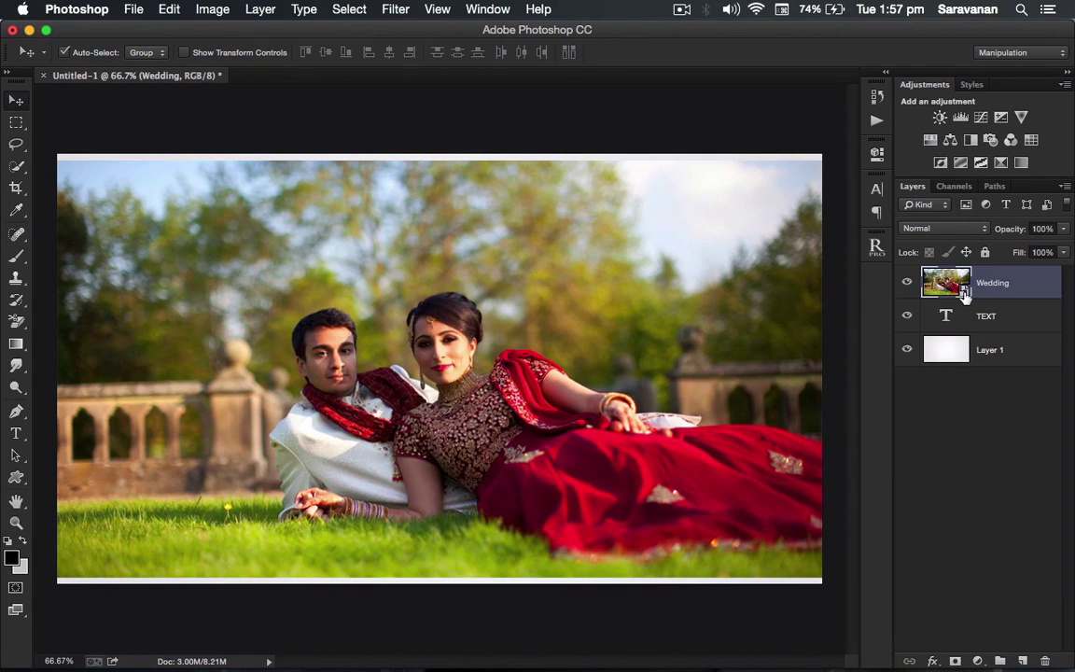
- Rasterize the Wedding photo layer
{"action": "right_click", "coordinate": [1033, 286]}
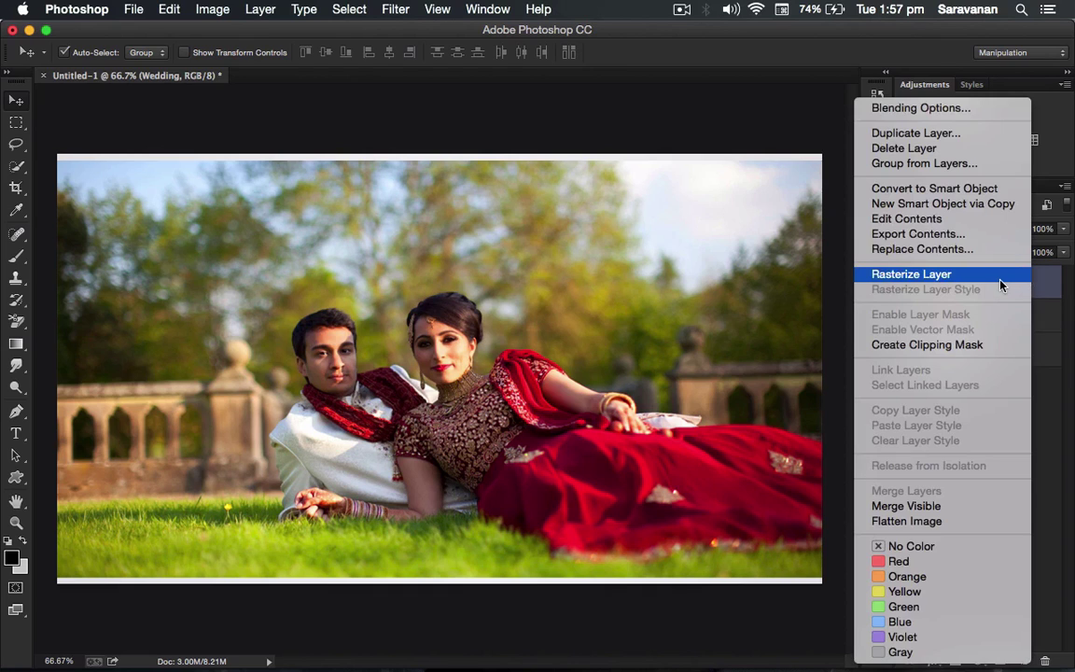
{"action": "left_click", "coordinate": [999, 277]}
{"action": "right_click", "coordinate": [997, 289]}
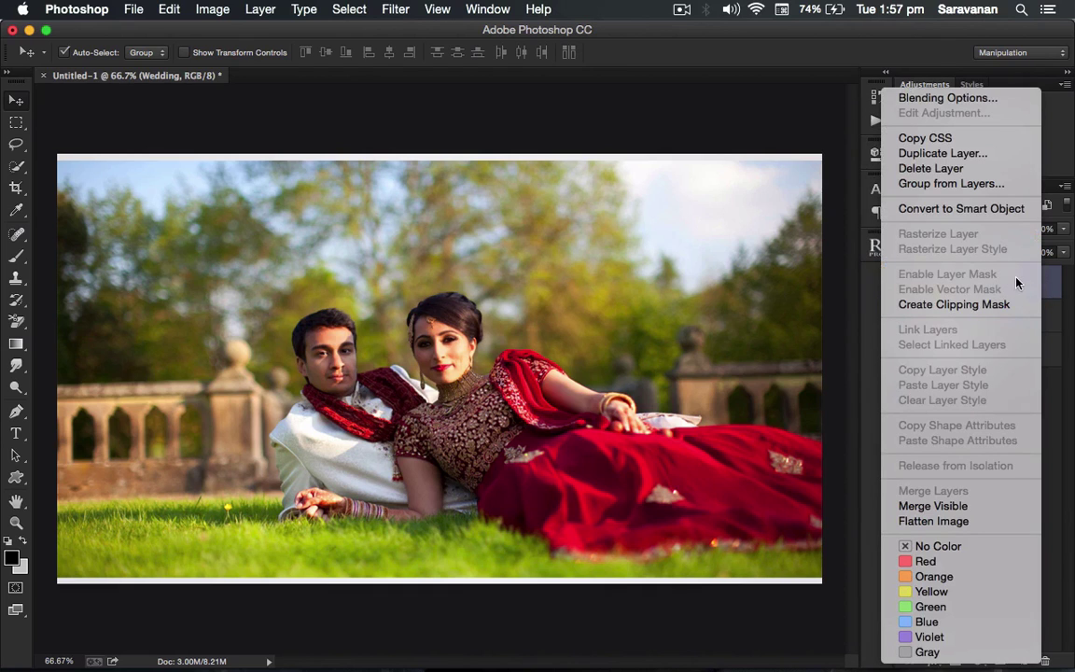
{"action": "key", "text": "Escape"}
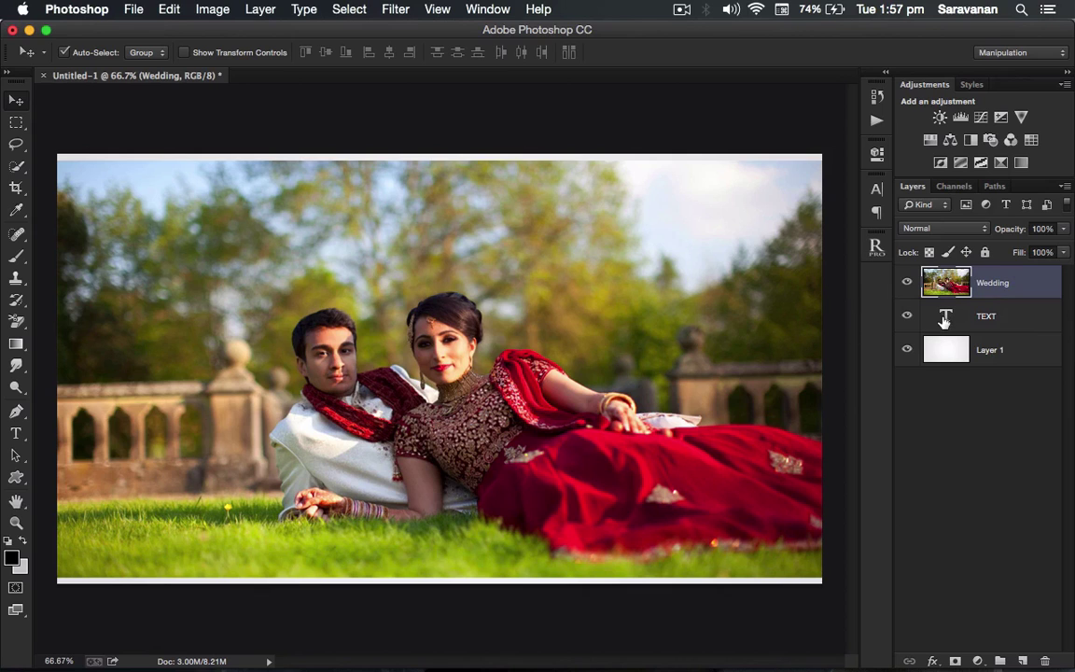
- Clip the Wedding layer to the TEXT layer with Create Clipping Mask
{"action": "right_click", "coordinate": [1048, 287]}
{"action": "left_click", "coordinate": [1049, 286]}
{"action": "right_click", "coordinate": [1048, 287]}
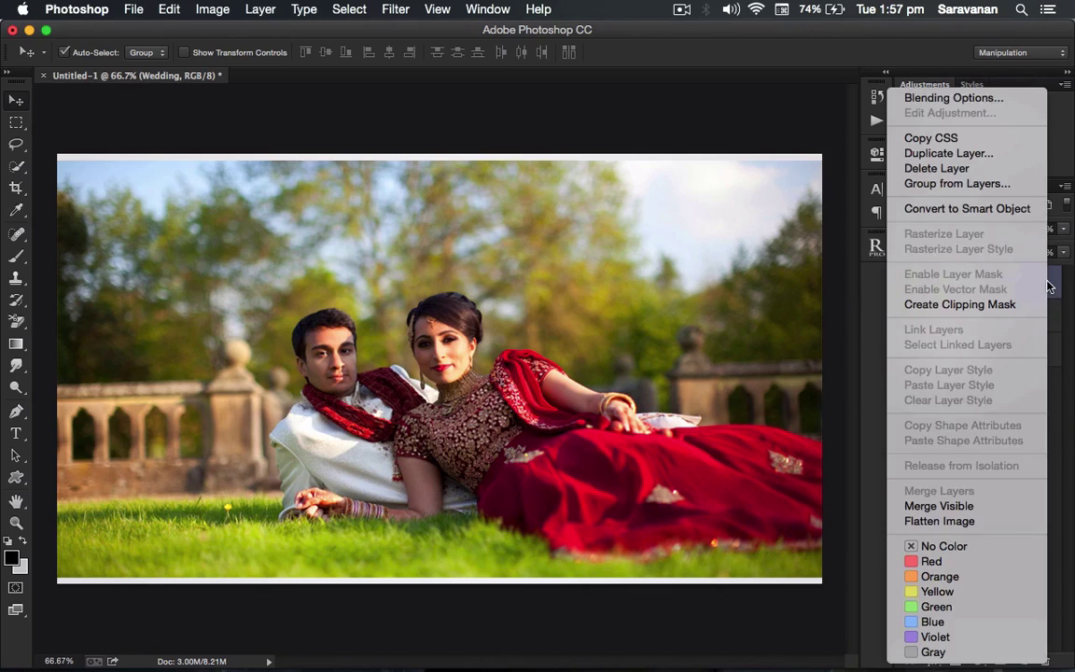
{"action": "left_click", "coordinate": [1001, 305]}
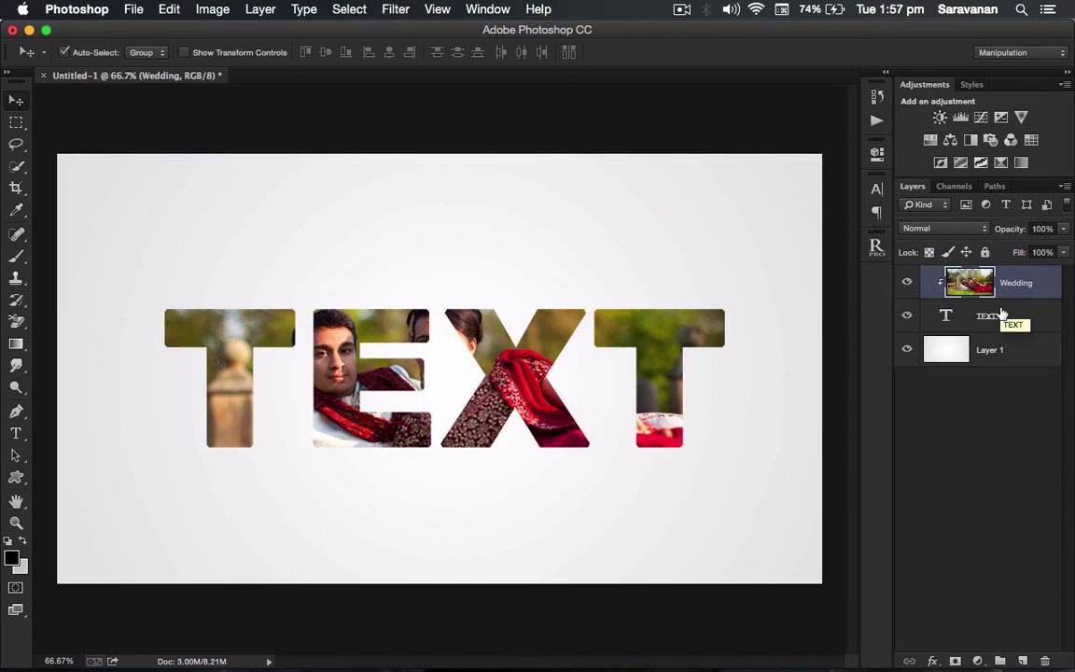
- Release and re-clip the Wedding photo, then shift it left so the faces show in T and E
{"action": "key", "text": "ctrl+alt+g"}
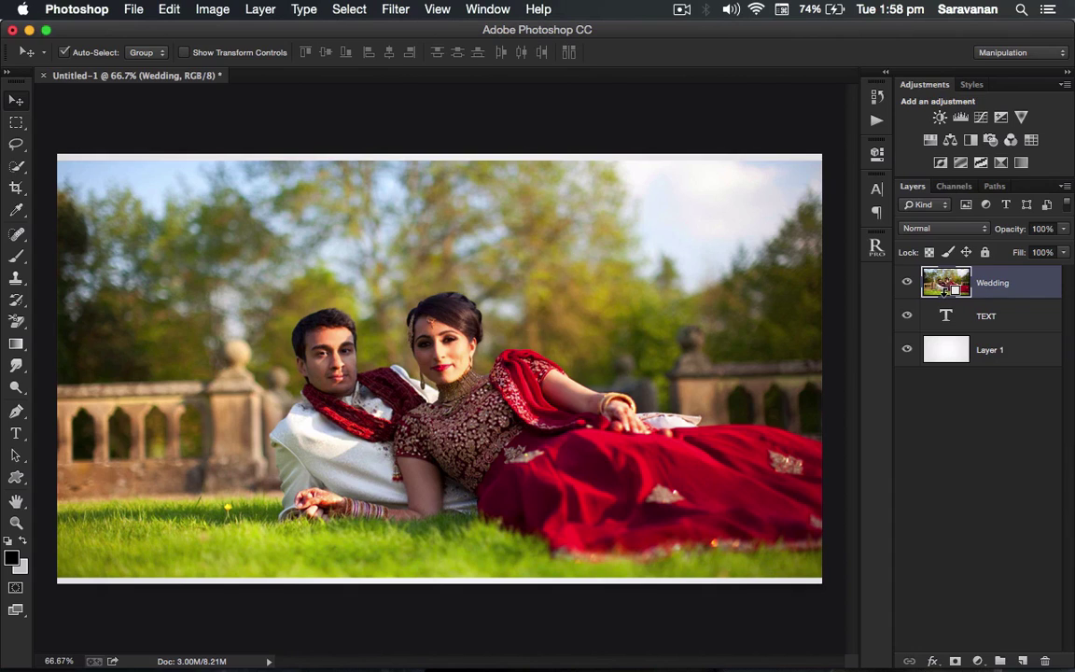
{"action": "left_click", "coordinate": [946, 299], "text": "alt"}
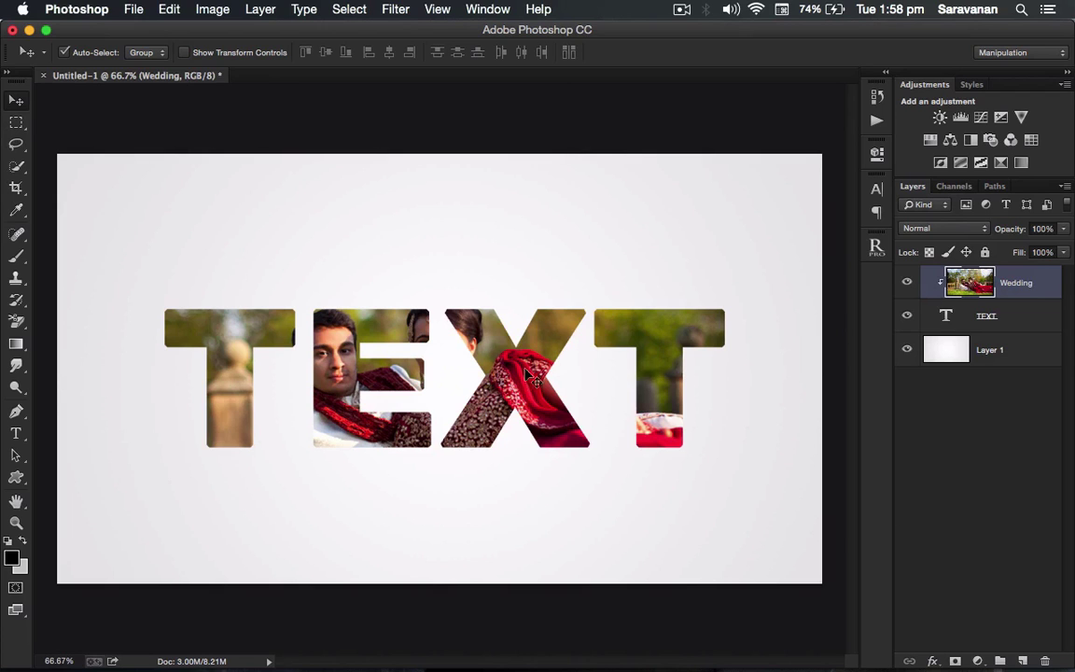
{"action": "mouse_move", "coordinate": [527, 340]}
{"action": "left_mouse_down"}
{"action": "mouse_move", "coordinate": [454, 381]}
{"action": "mouse_move", "coordinate": [424, 378]}
{"action": "left_mouse_up"}
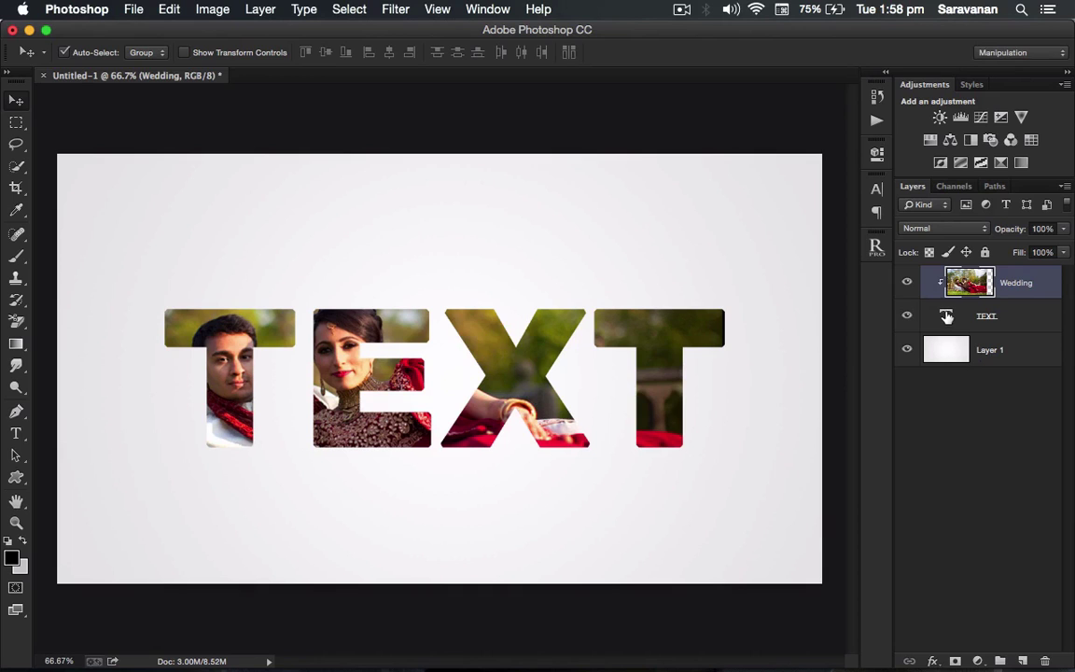
{"action": "double_click", "coordinate": [946, 317]}
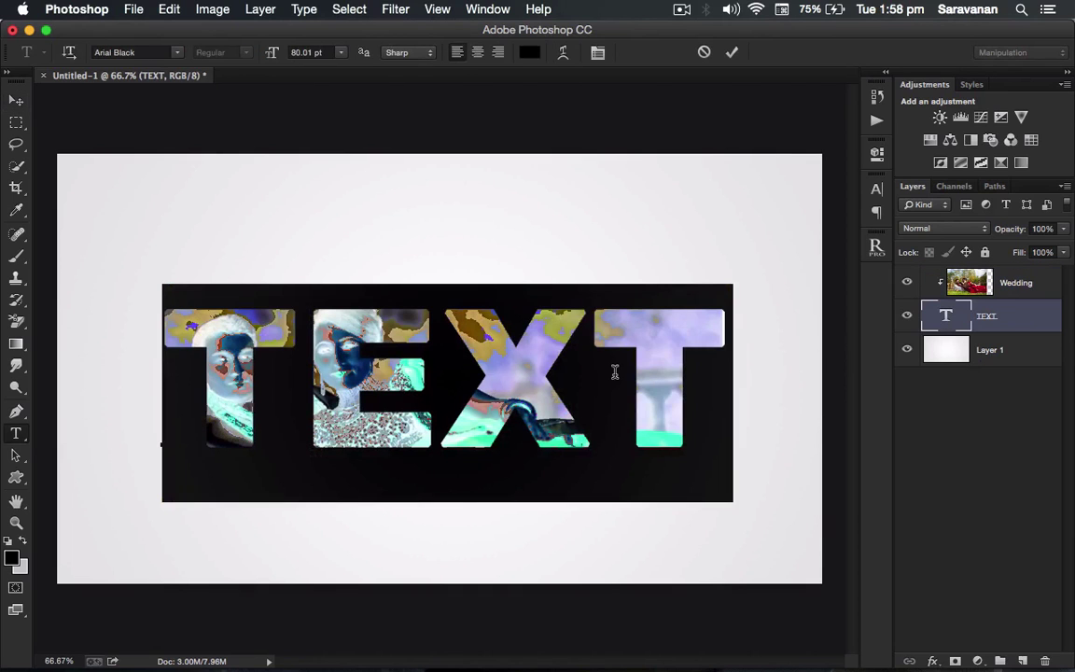
{"action": "type", "text": "AK"}
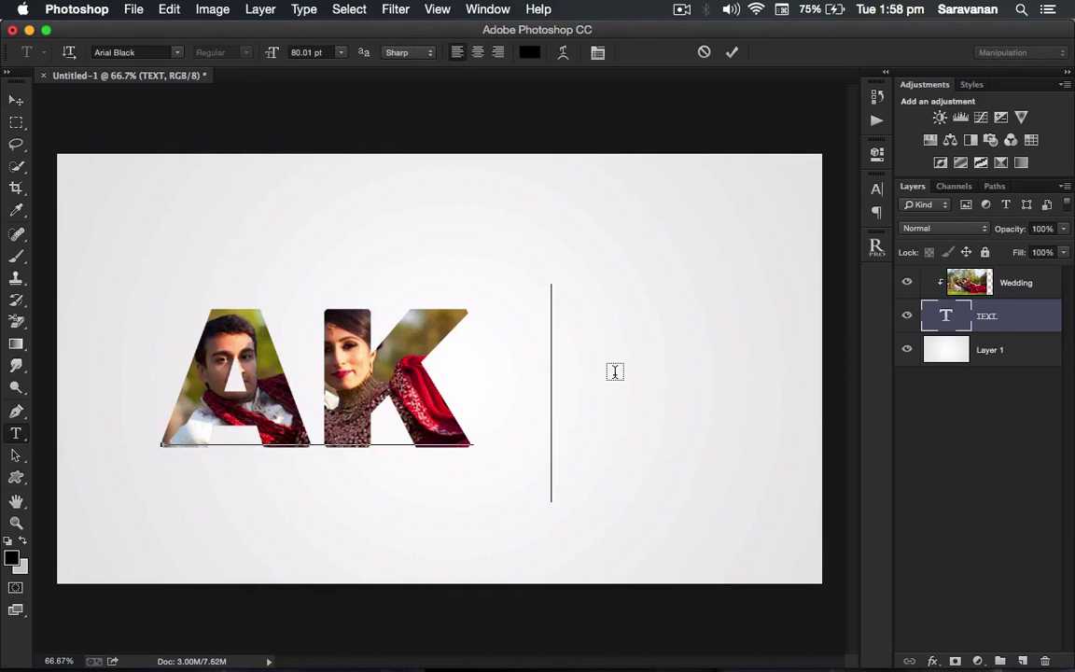
{"action": "type", "text": "IL"}
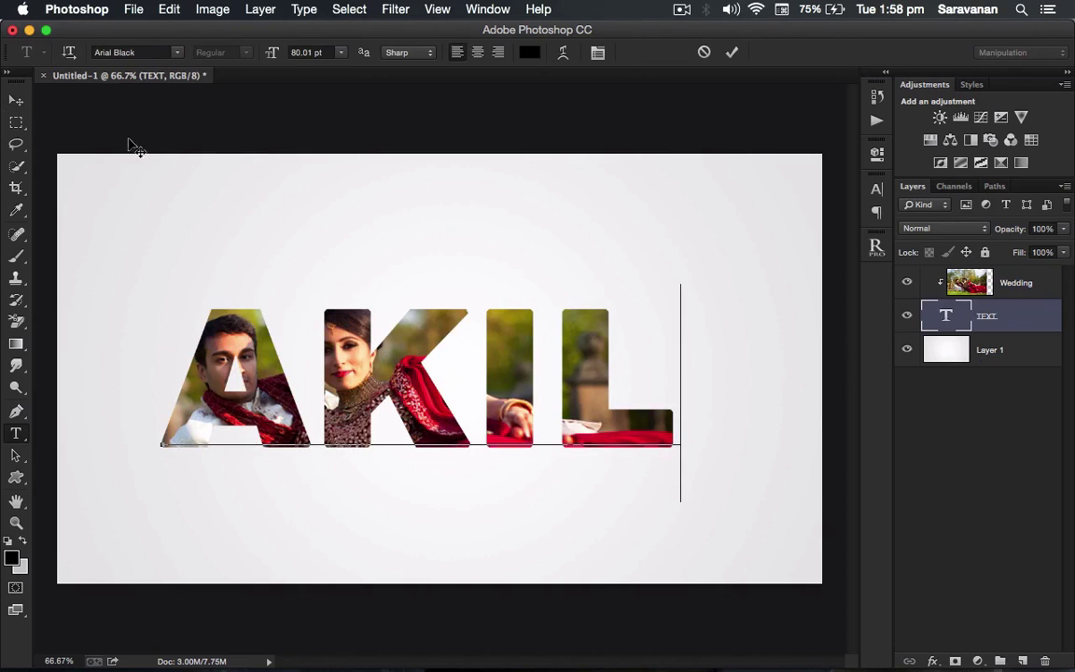
{"action": "left_click", "coordinate": [15, 102]}
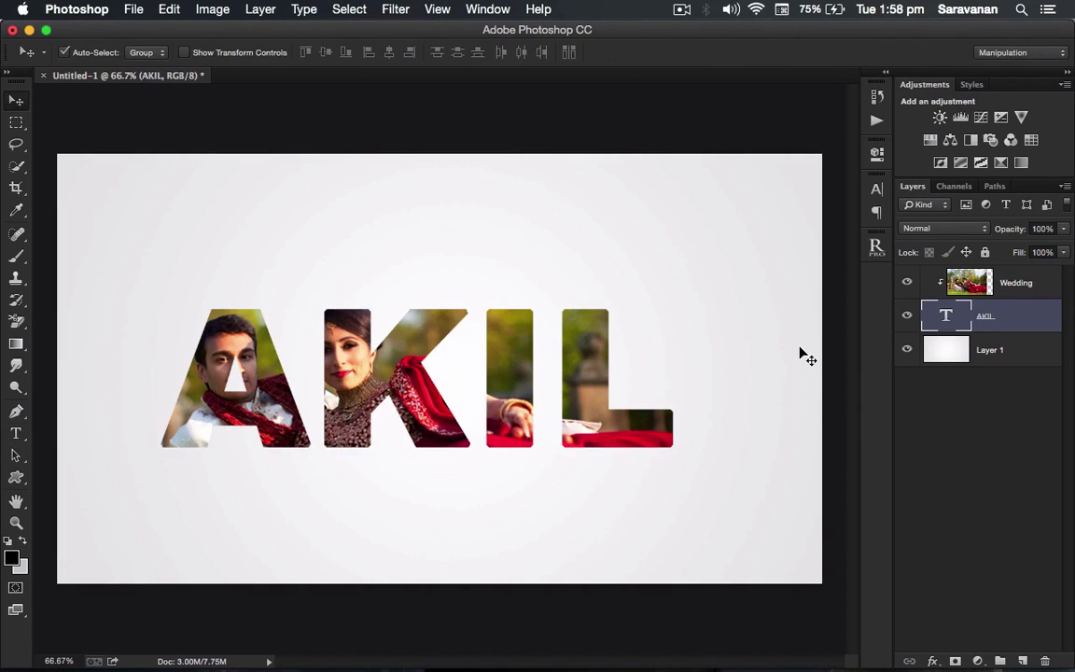
{"action": "key", "text": "ctrl+z"}
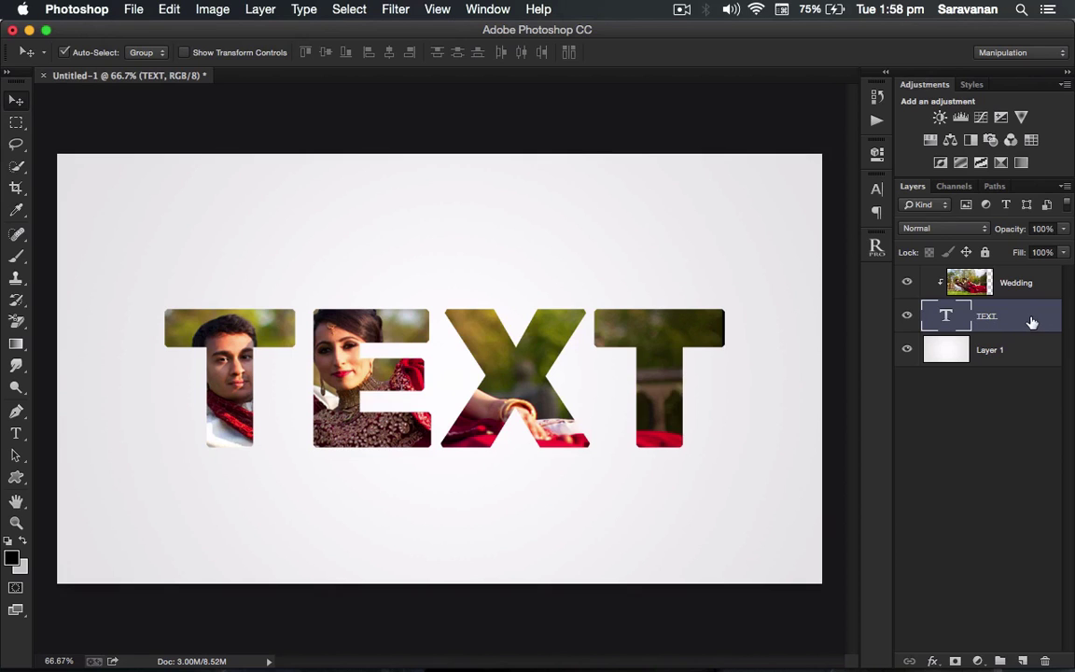
- Open Blending Options for the TEXT layer and move the Layer Style dialog off the letters
{"action": "right_click", "coordinate": [1032, 322]}
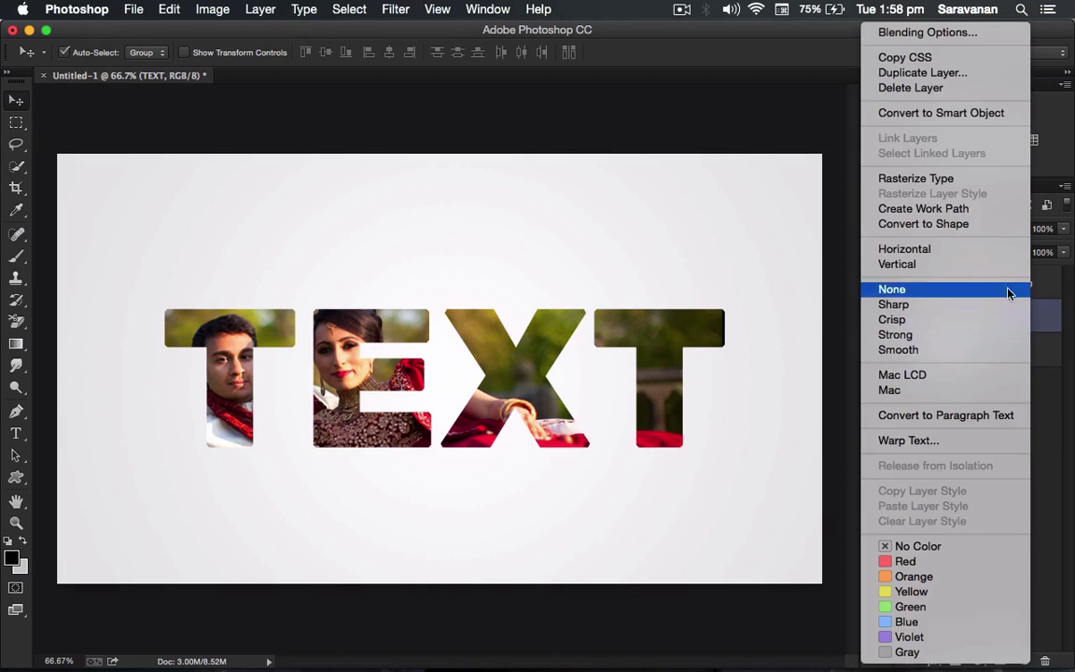
{"action": "left_click", "coordinate": [995, 35]}
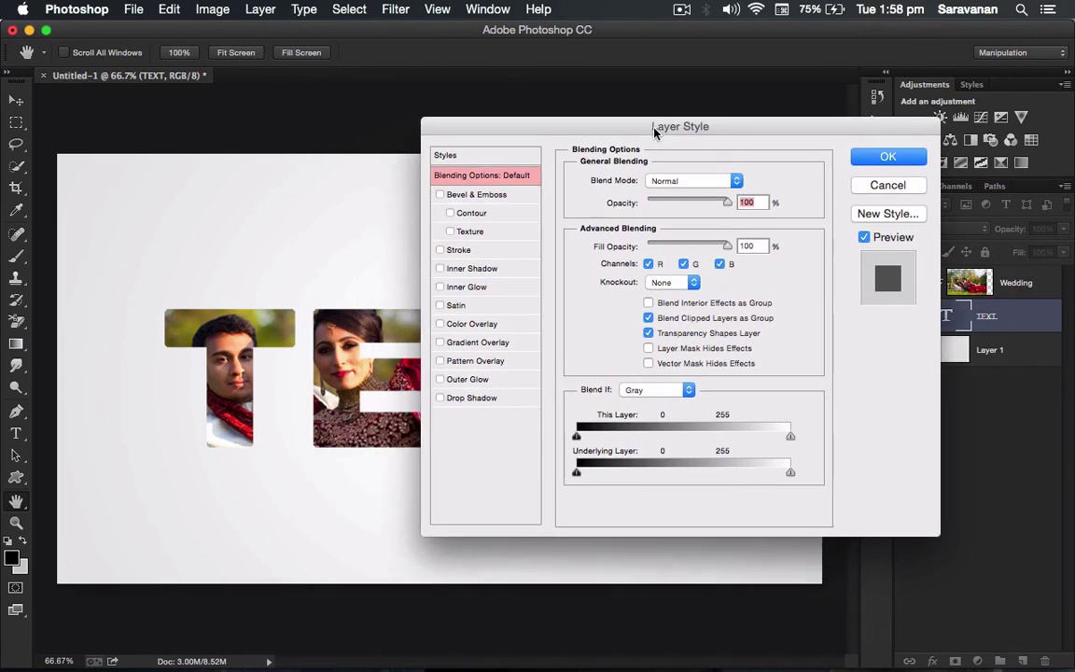
{"action": "left_click_drag", "start_coordinate": [771, 185], "coordinate": [733, 103]}
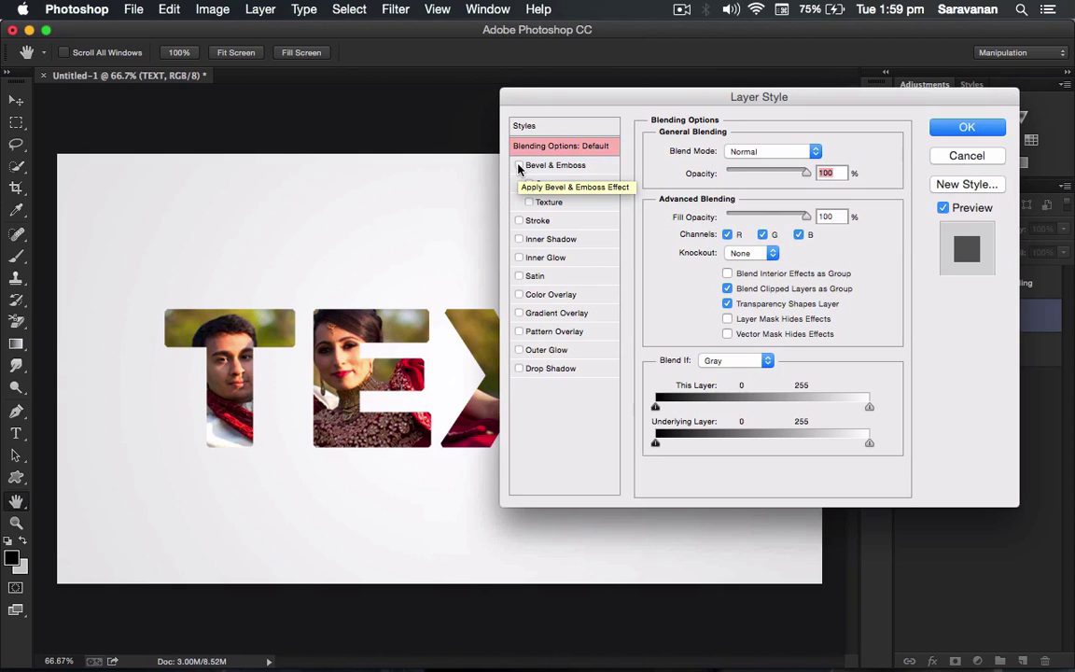
- Enable Bevel & Emboss on the letters and raise its depth to 136%
{"action": "left_click", "coordinate": [519, 166]}
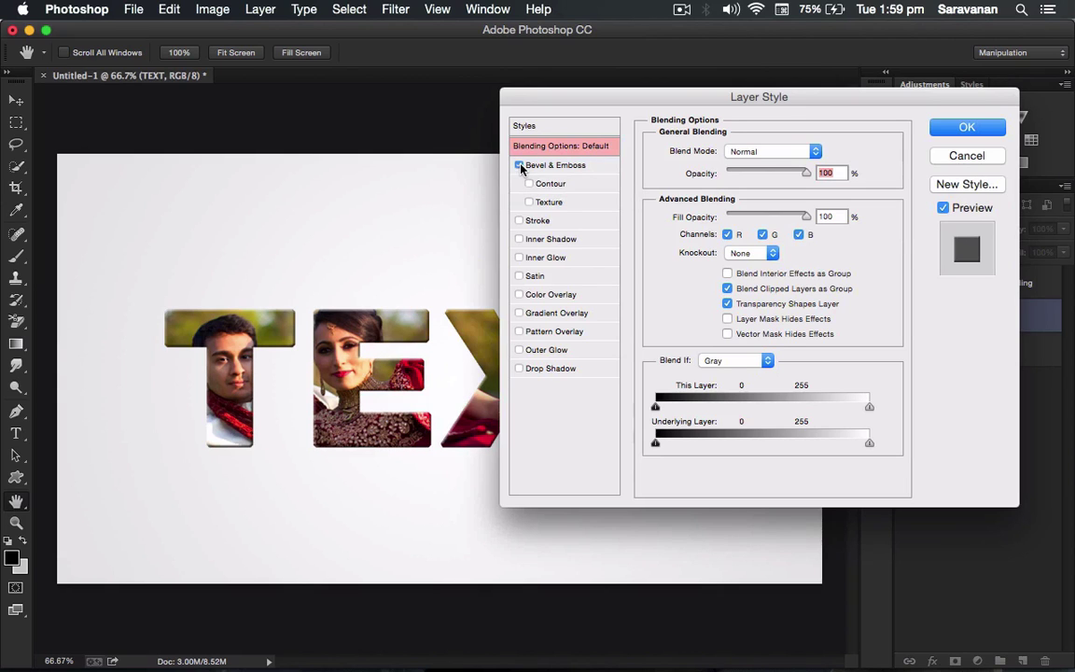
{"action": "left_click", "coordinate": [541, 166]}
{"action": "left_click_drag", "start_coordinate": [562, 103], "coordinate": [669, 126]}
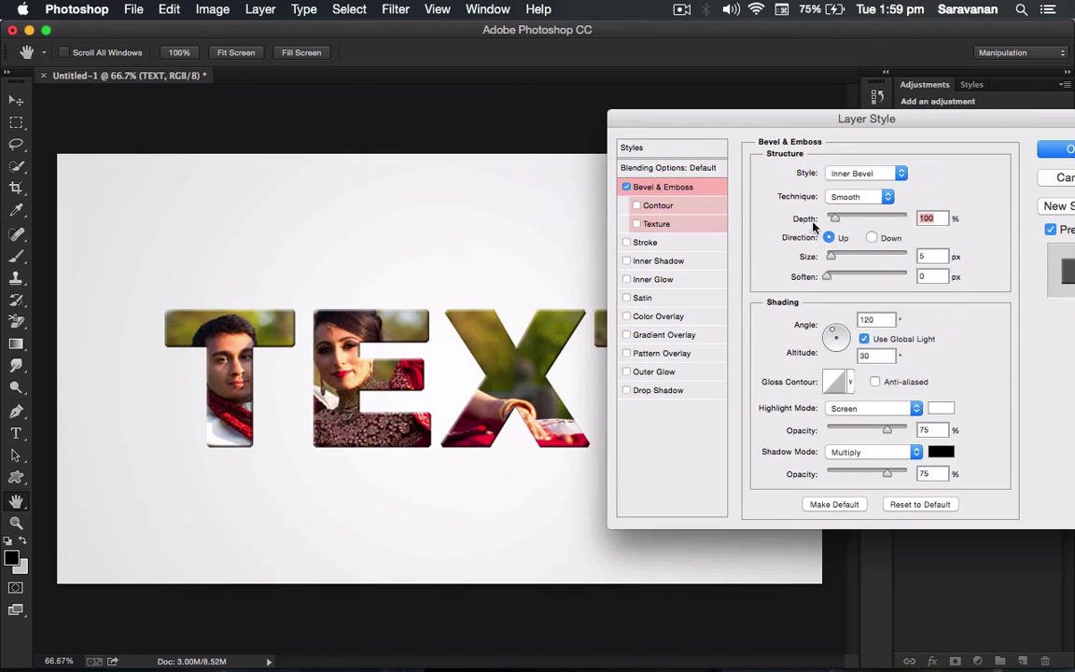
{"action": "left_click_drag", "start_coordinate": [834, 218], "coordinate": [862, 222]}
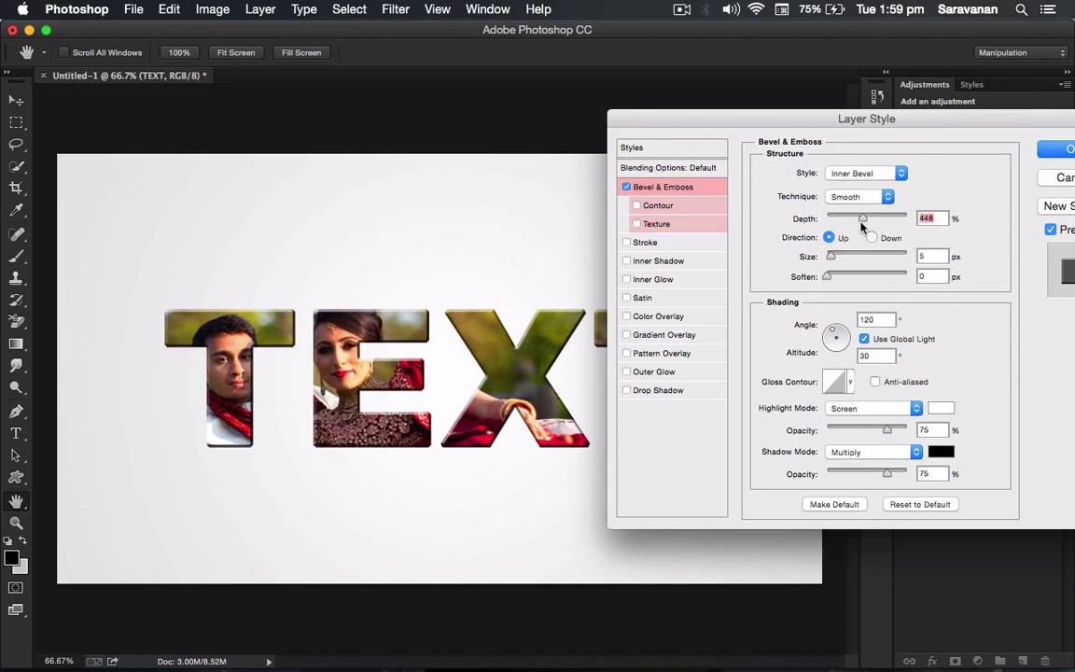
- Try Outer Bevel and Down direction, then settle on Inner Bevel with direction Up
{"action": "left_click", "coordinate": [854, 174]}
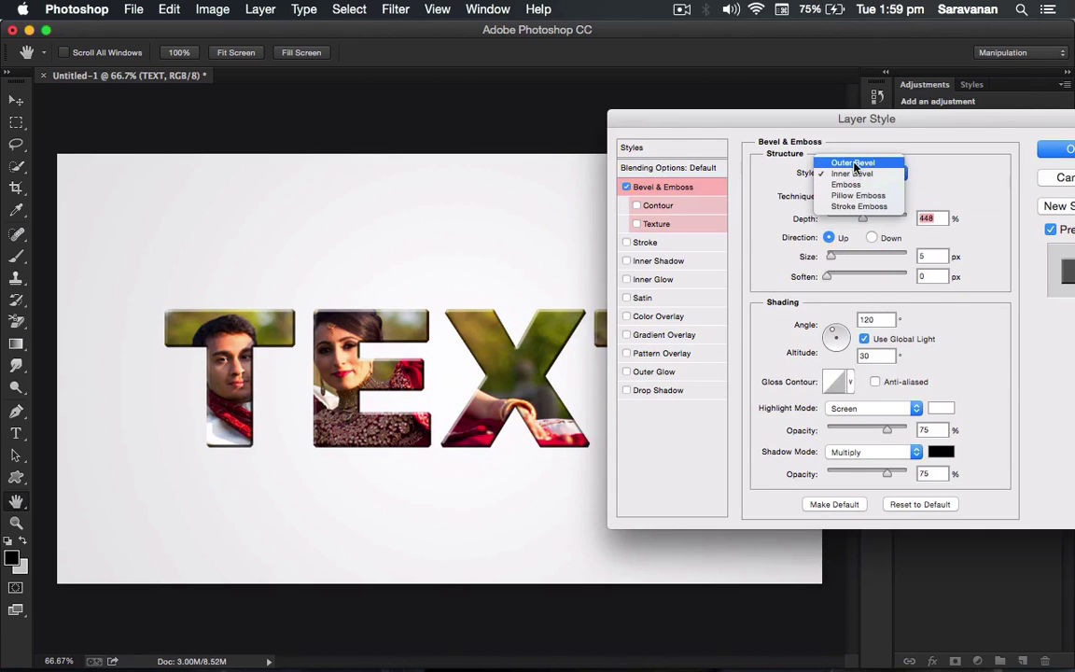
{"action": "left_click", "coordinate": [853, 162]}
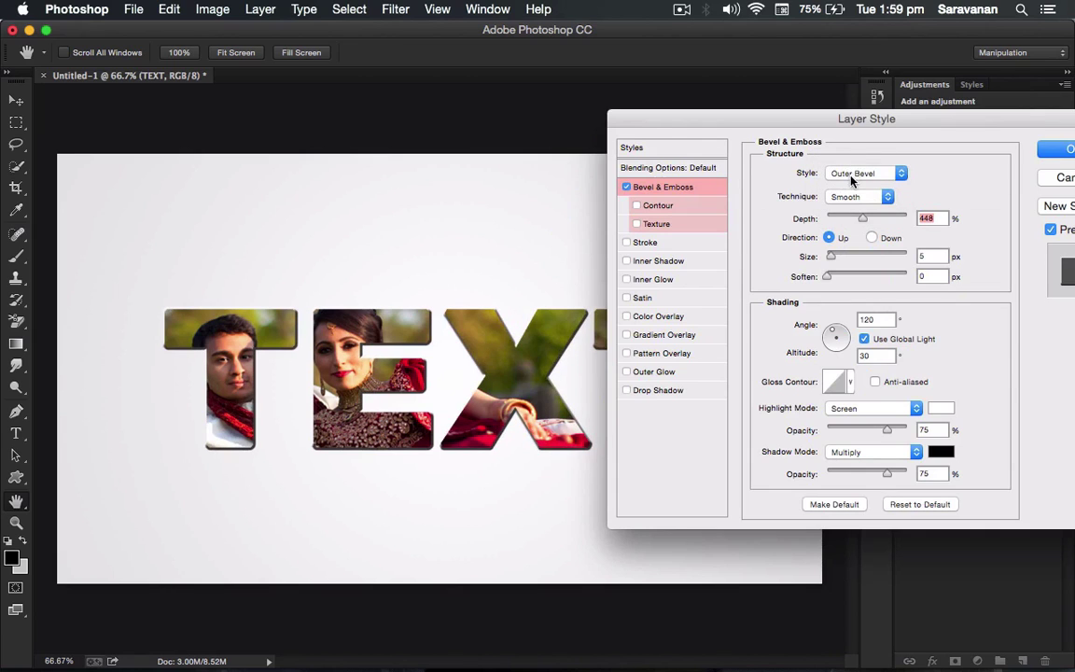
{"action": "left_click", "coordinate": [847, 182]}
{"action": "left_click", "coordinate": [856, 183]}
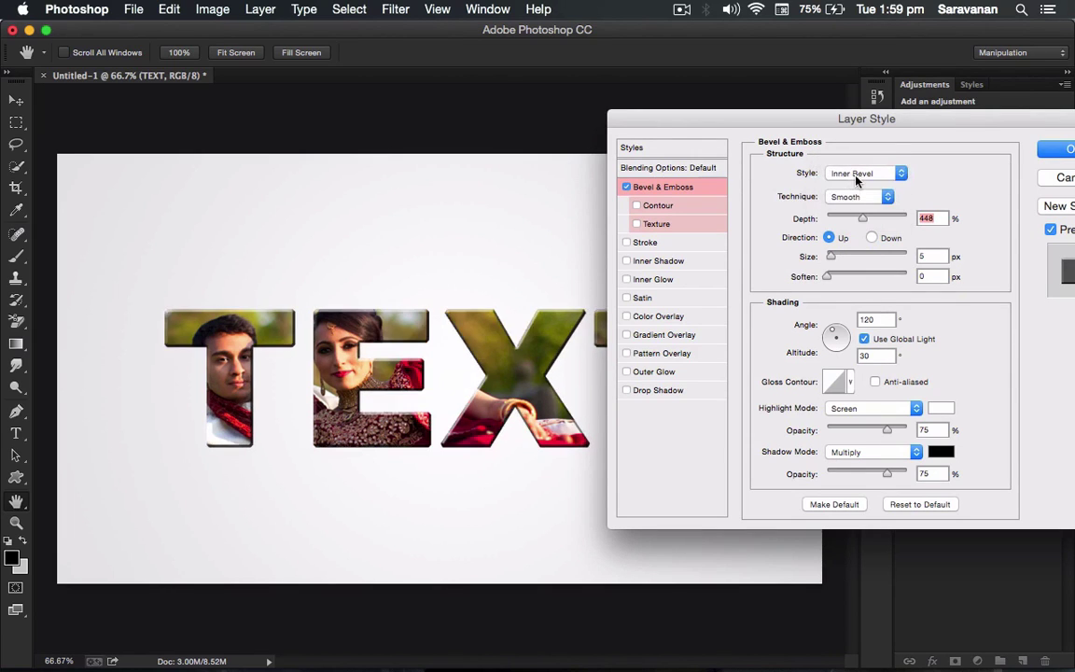
{"action": "left_click", "coordinate": [868, 239]}
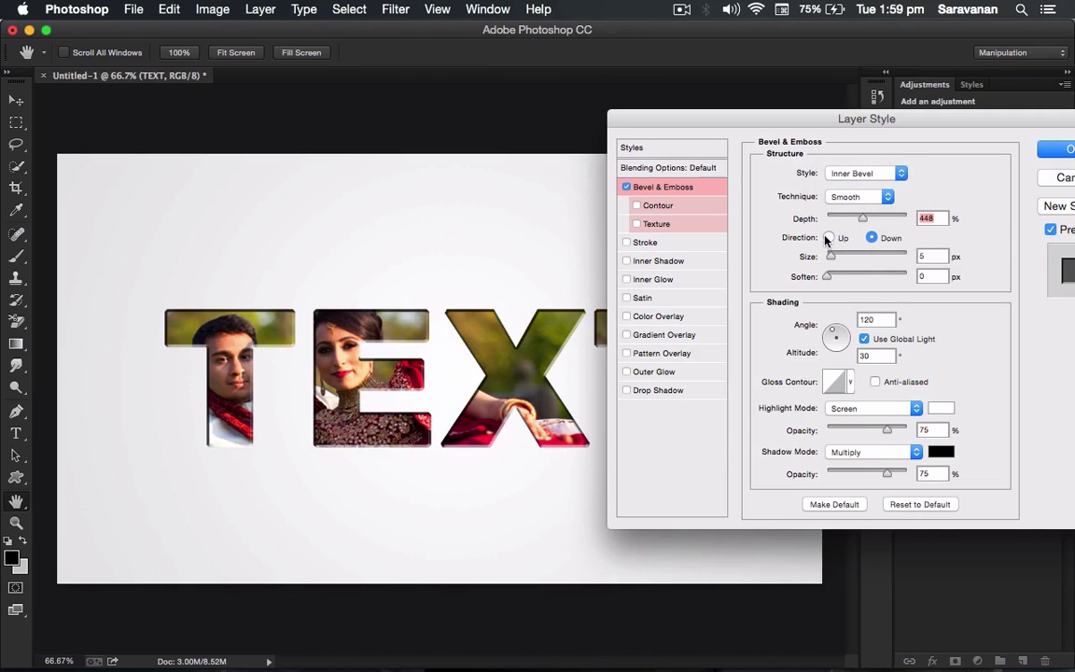
{"action": "left_click", "coordinate": [828, 238]}
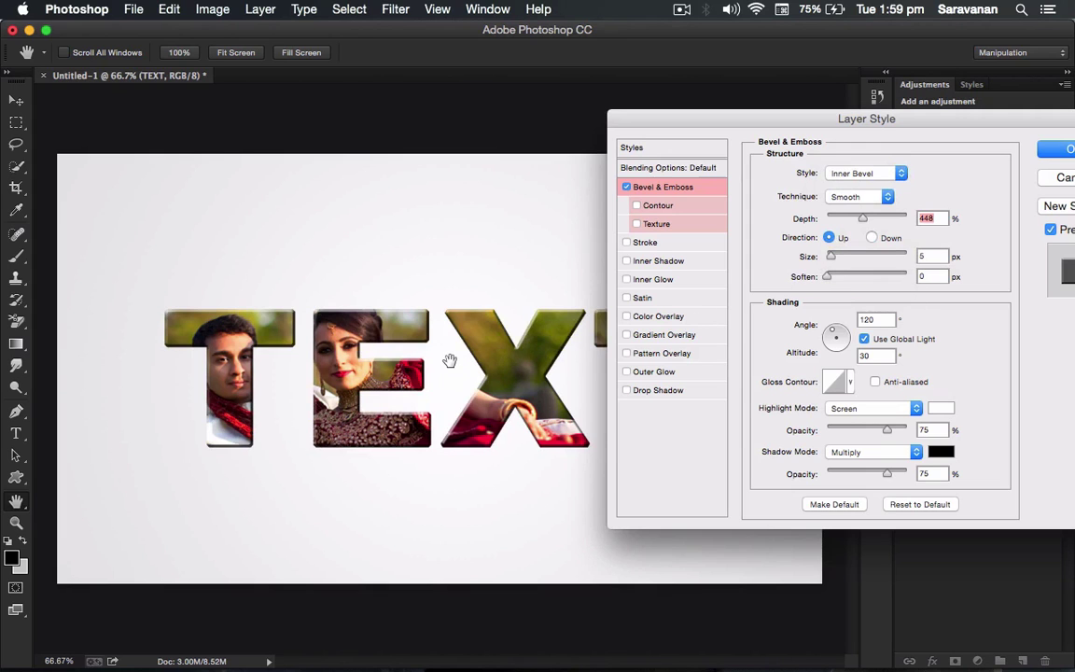
- Zoom in on the letter E and soften the bevel slightly, with 8 px size and 844% depth
{"action": "scroll", "coordinate": [449, 360], "scroll_direction": "up", "scroll_amount": 5}
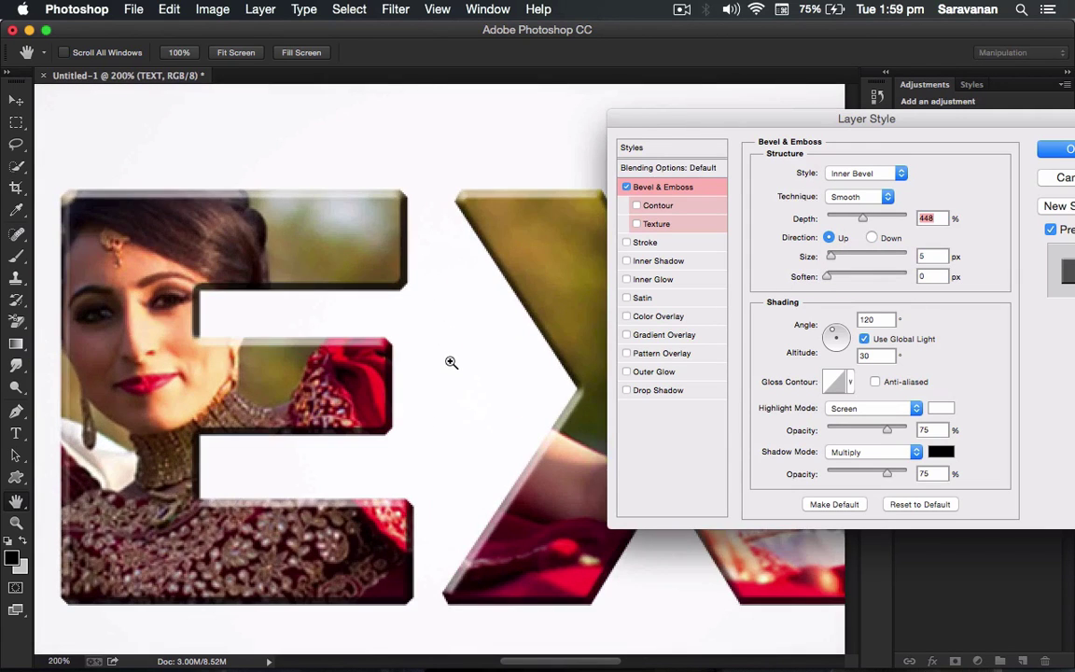
{"action": "mouse_move", "coordinate": [336, 337]}
{"action": "left_mouse_down"}
{"action": "mouse_move", "coordinate": [450, 350]}
{"action": "mouse_move", "coordinate": [448, 331]}
{"action": "left_mouse_up"}
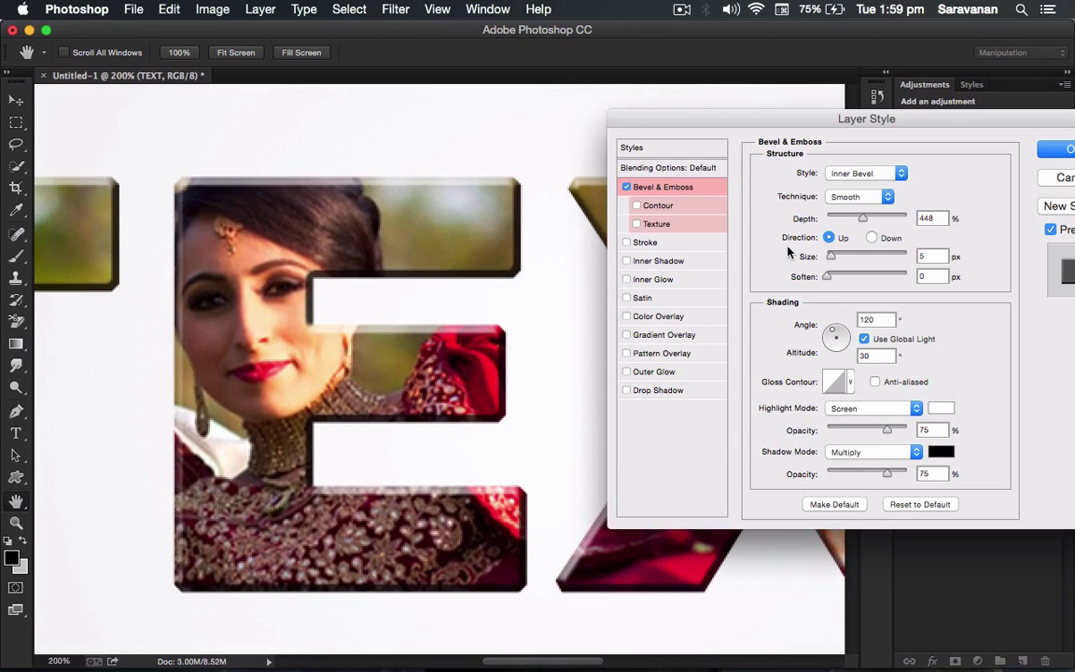
{"action": "left_click_drag", "start_coordinate": [827, 277], "coordinate": [847, 277]}
{"action": "mouse_move", "coordinate": [830, 254]}
{"action": "left_mouse_down"}
{"action": "mouse_move", "coordinate": [845, 257]}
{"action": "mouse_move", "coordinate": [833, 261]}
{"action": "left_mouse_up"}
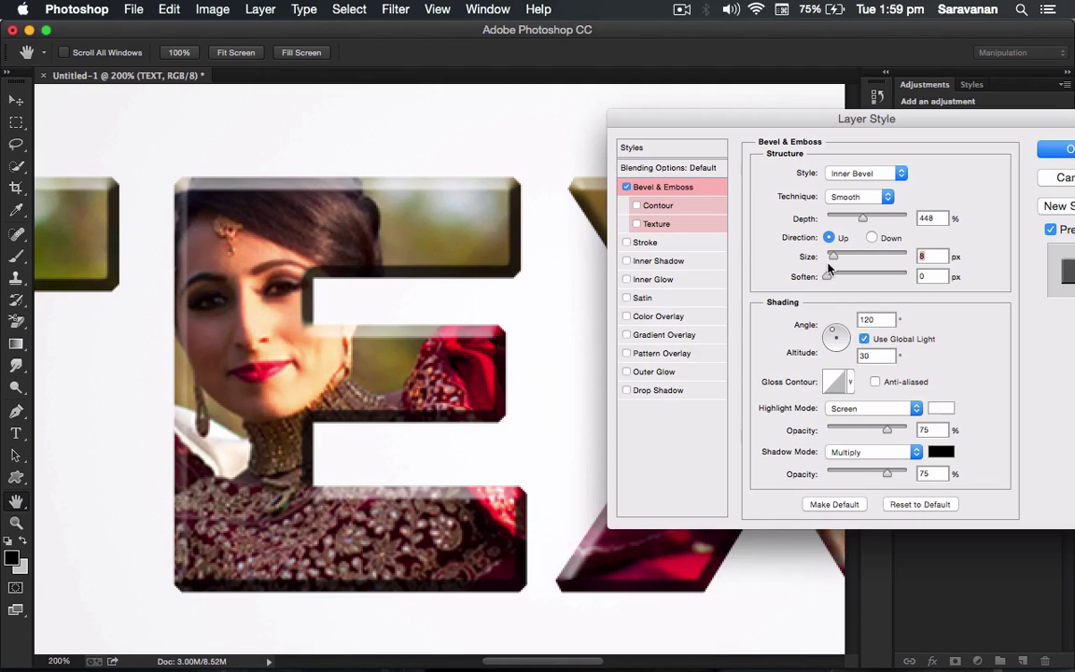
{"action": "left_click_drag", "start_coordinate": [833, 259], "coordinate": [835, 282]}
{"action": "left_click_drag", "start_coordinate": [862, 217], "coordinate": [895, 219]}
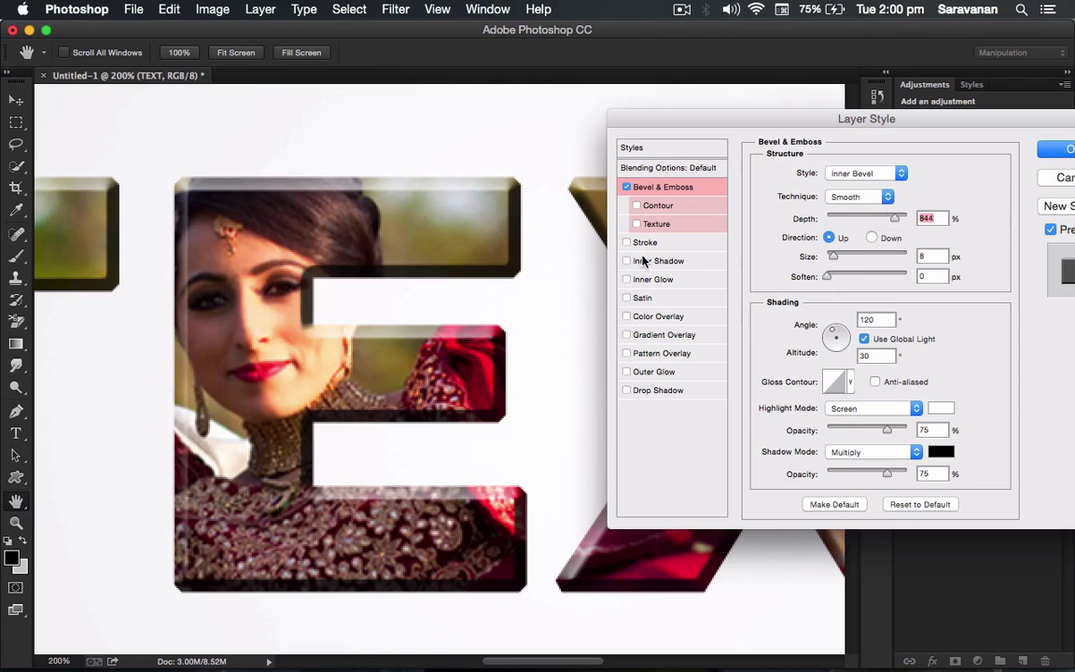
- Enable Stroke on the letters and set its colour to blue #0033cc
{"action": "left_click", "coordinate": [627, 242]}
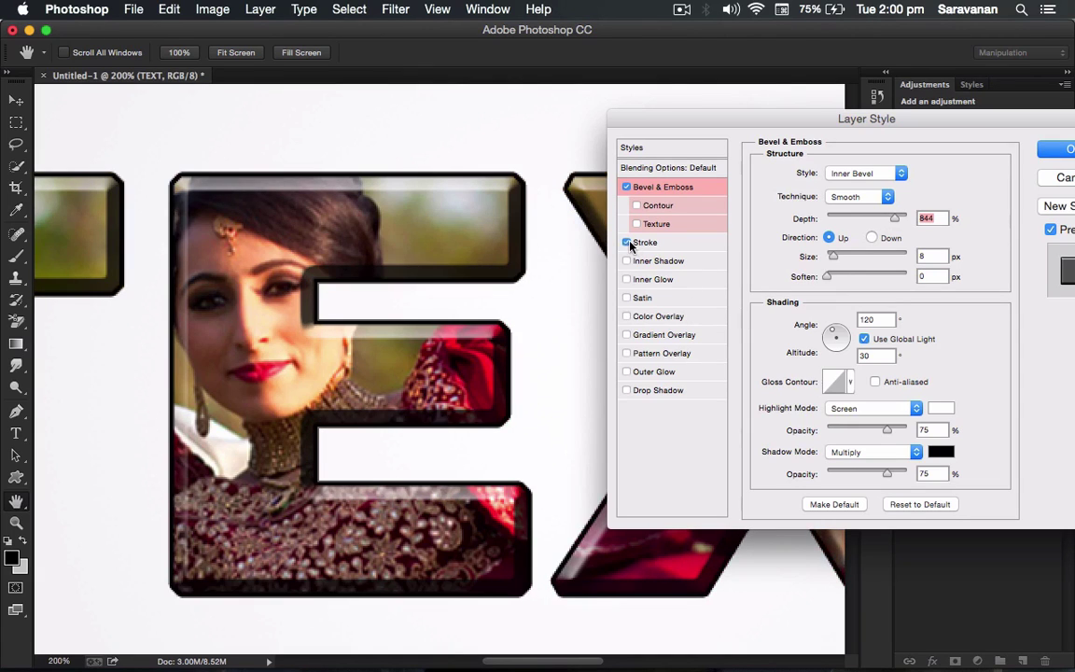
{"action": "left_click", "coordinate": [655, 243]}
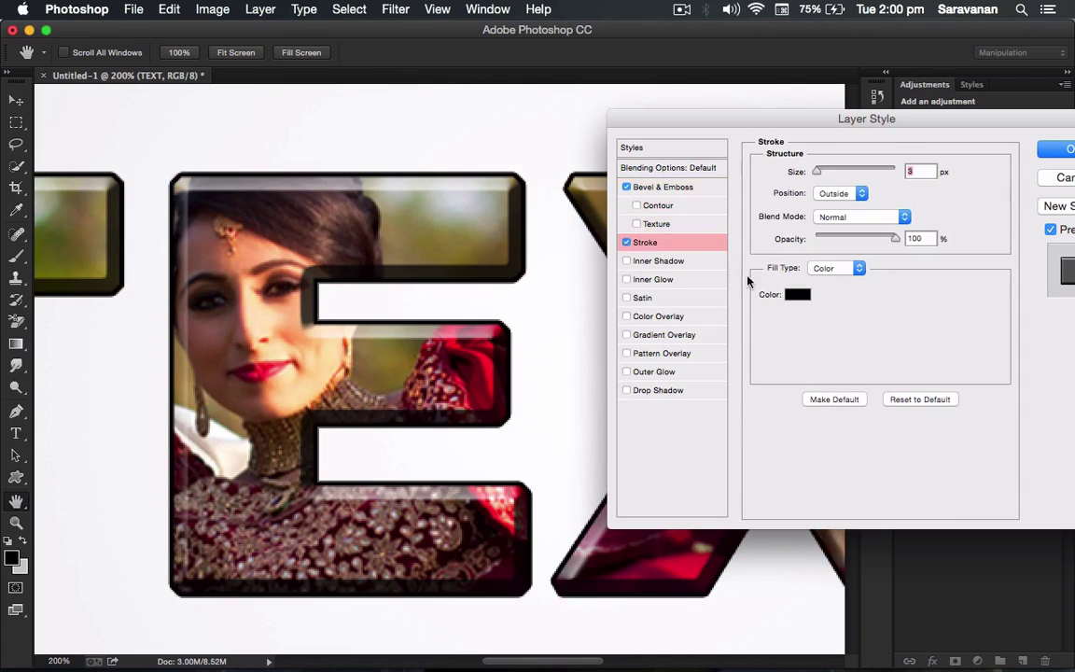
{"action": "left_click", "coordinate": [789, 362]}
{"action": "left_click", "coordinate": [823, 180]}
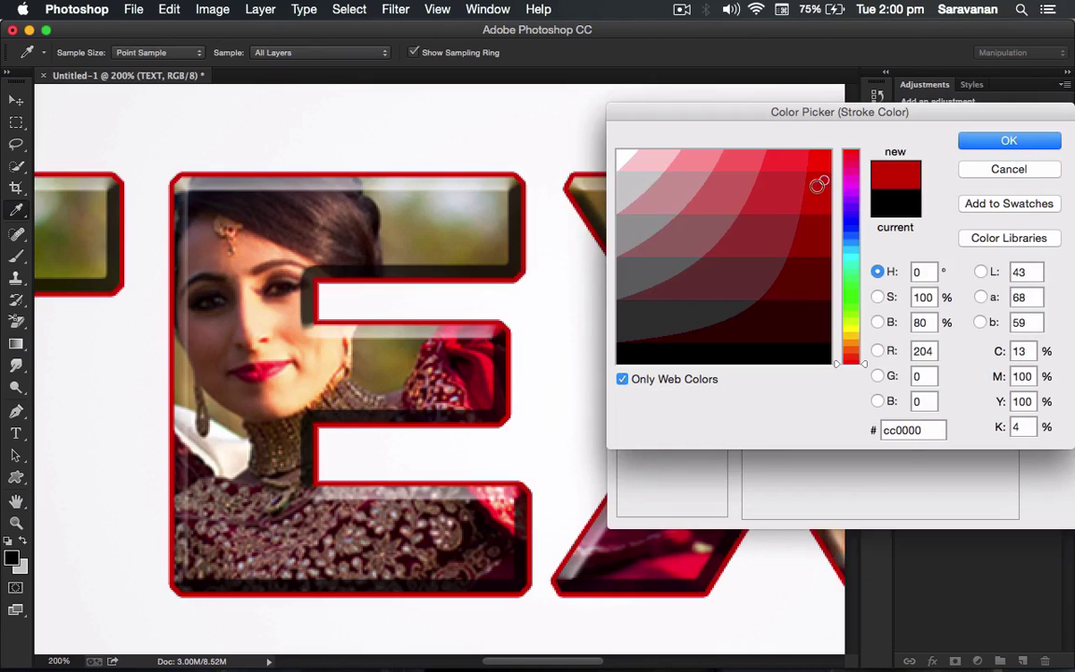
{"action": "left_click_drag", "start_coordinate": [837, 216], "coordinate": [837, 225]}
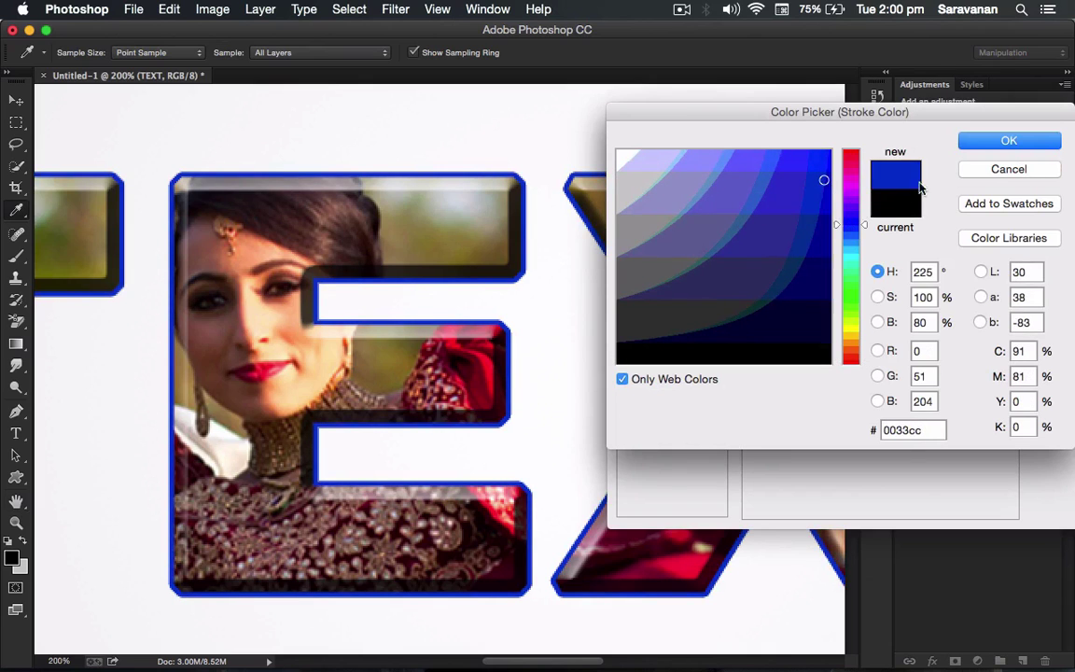
{"action": "left_click", "coordinate": [1004, 142]}
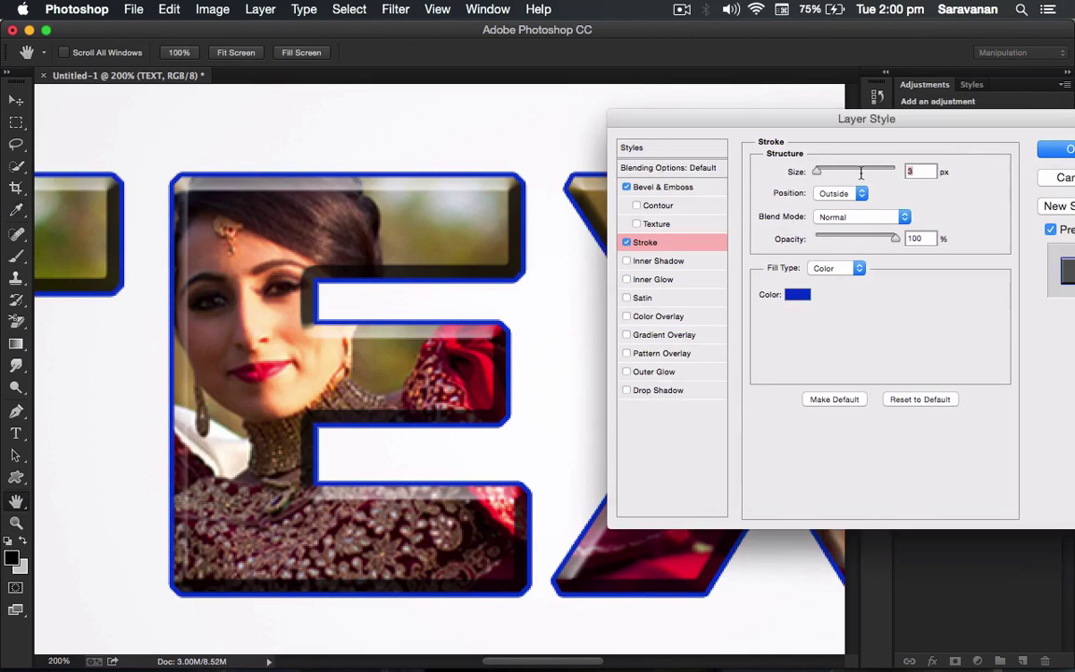
- Set the stroke size to 10 px
{"action": "type", "text": "1"}
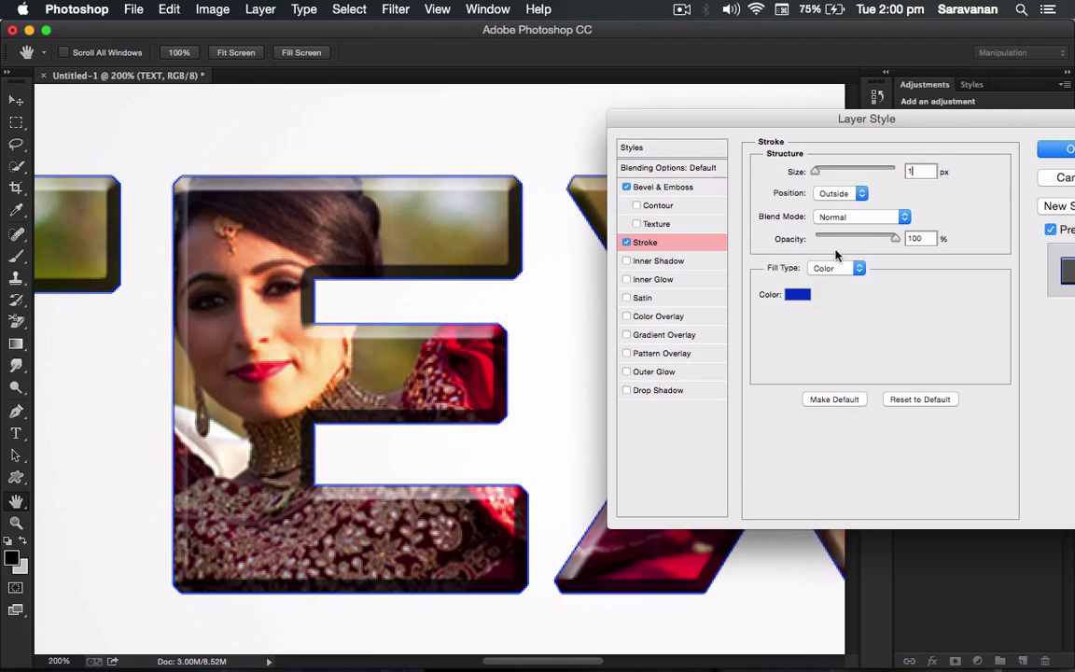
{"action": "double_click", "coordinate": [916, 170]}
{"action": "type", "text": "10"}
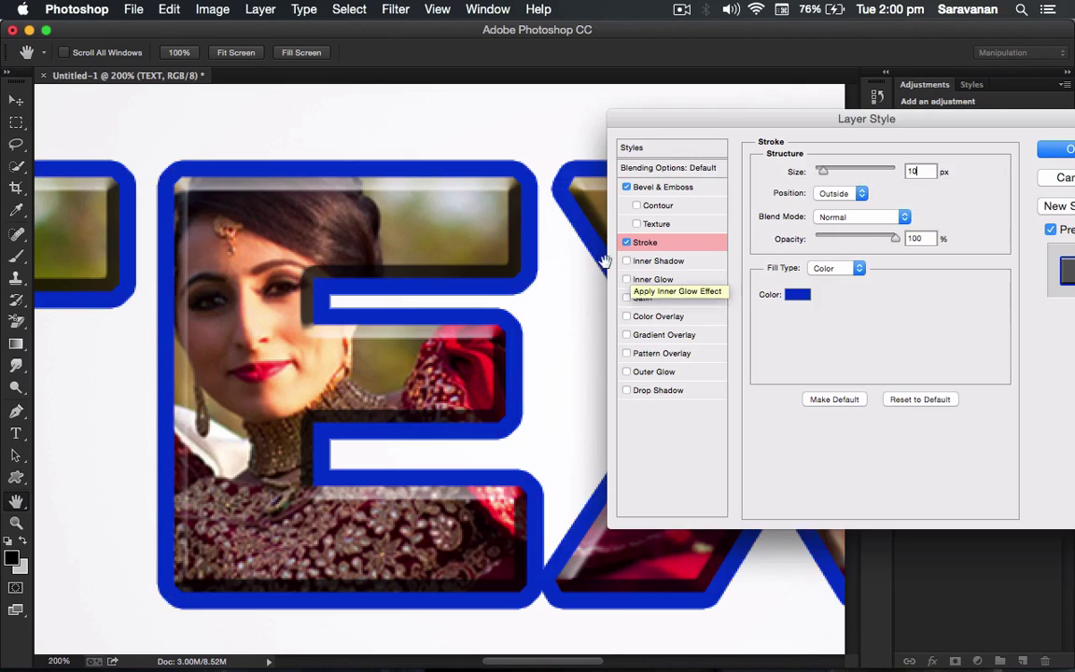
- Swap the stroke for an Inner Shadow with 19 px distance and 21% opacity
{"action": "left_click", "coordinate": [626, 244]}
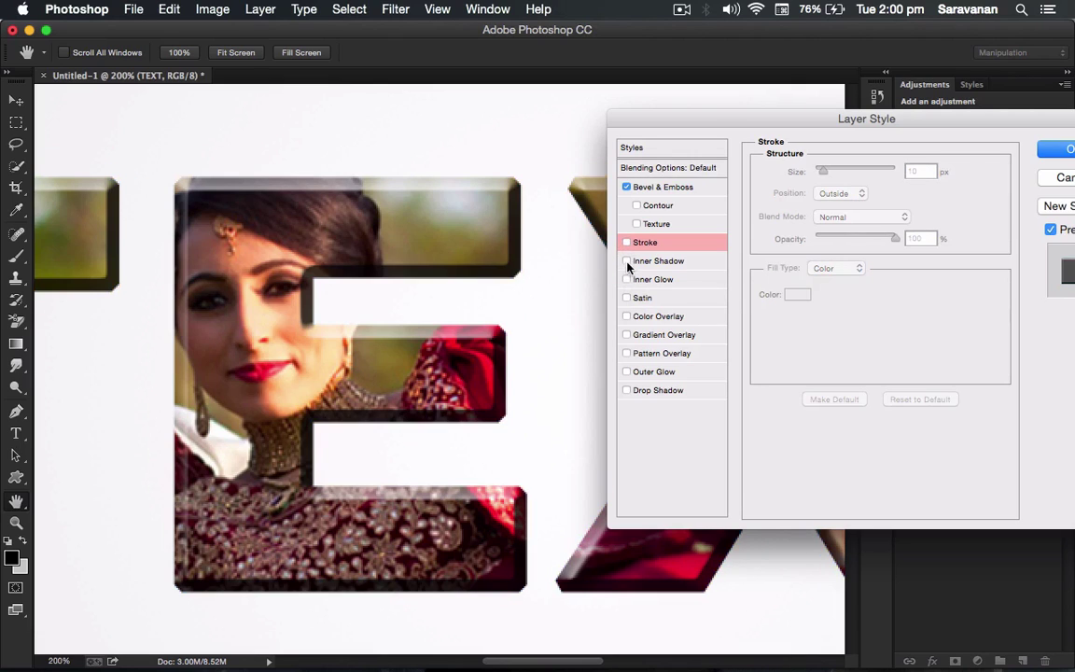
{"action": "left_click", "coordinate": [626, 262]}
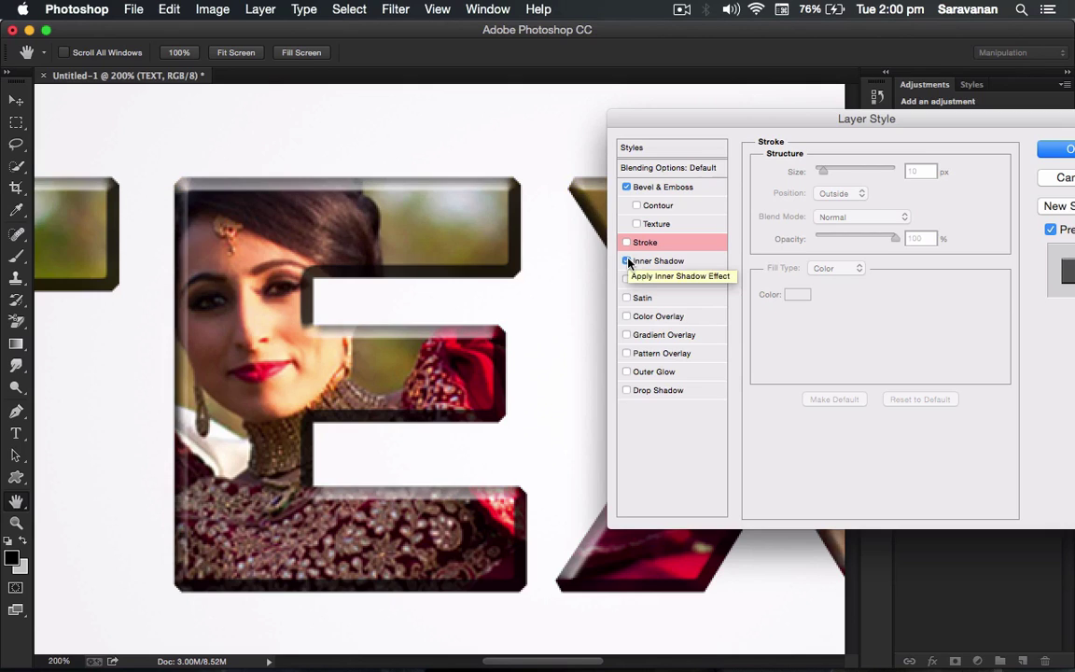
{"action": "left_click", "coordinate": [659, 261]}
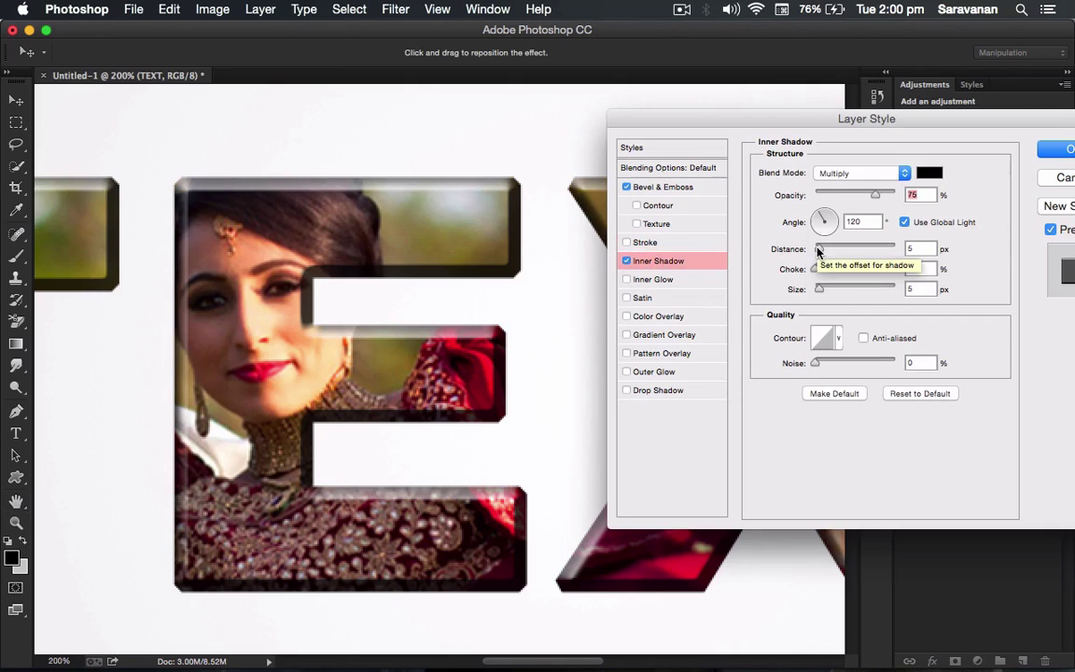
{"action": "left_click_drag", "start_coordinate": [819, 250], "coordinate": [832, 253]}
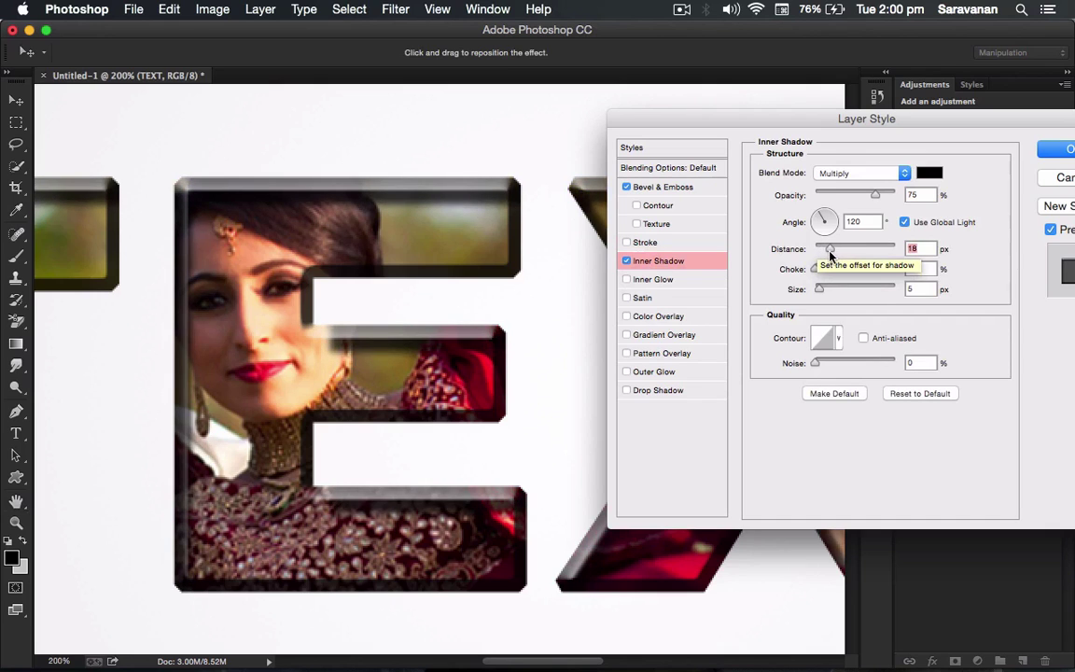
{"action": "left_click_drag", "start_coordinate": [833, 254], "coordinate": [831, 254]}
{"action": "mouse_move", "coordinate": [875, 195]}
{"action": "left_mouse_down"}
{"action": "mouse_move", "coordinate": [820, 201]}
{"action": "mouse_move", "coordinate": [840, 202]}
{"action": "mouse_move", "coordinate": [834, 217]}
{"action": "left_mouse_up"}
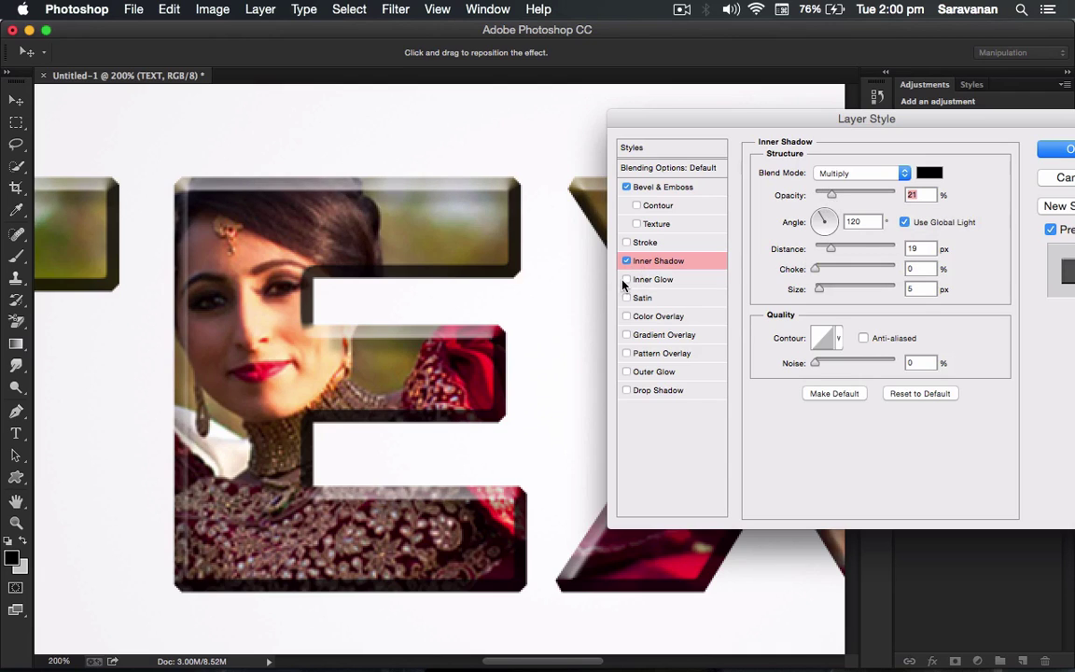
- Enable Inner Glow with a vivid magenta colour and 13% choke
{"action": "left_click", "coordinate": [627, 280]}
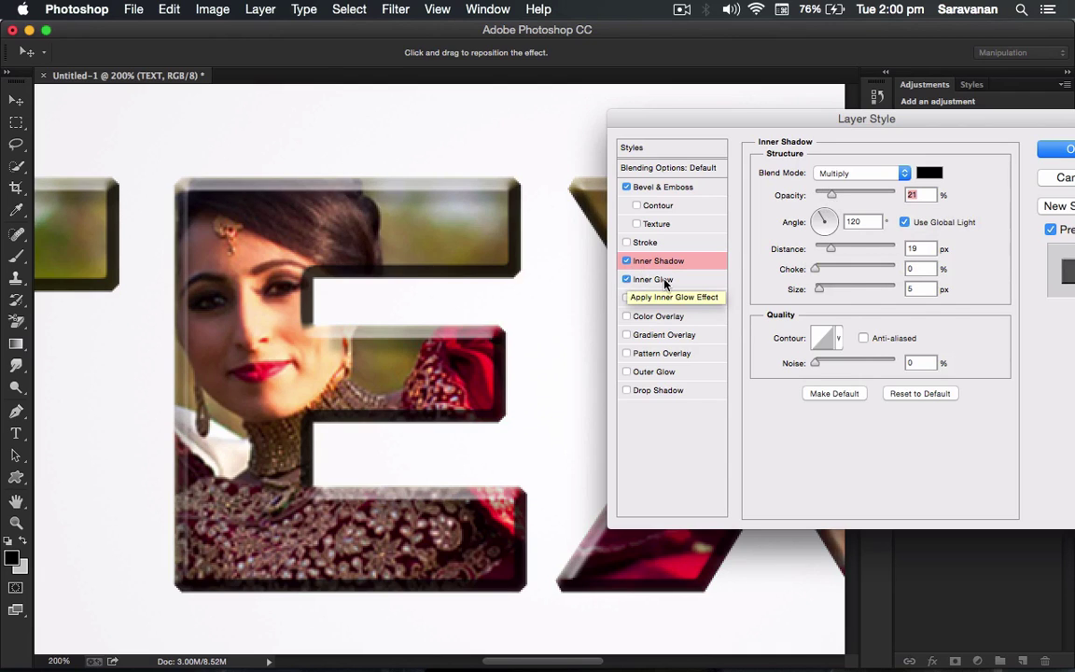
{"action": "left_click", "coordinate": [653, 279]}
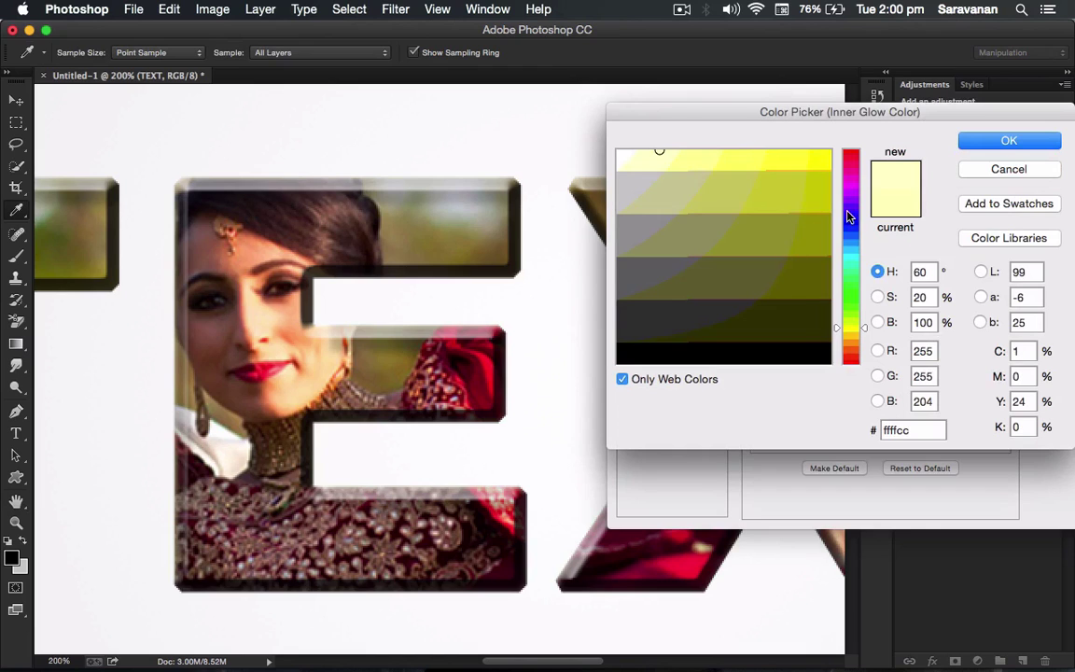
{"action": "left_click", "coordinate": [851, 185]}
{"action": "left_click", "coordinate": [825, 160]}
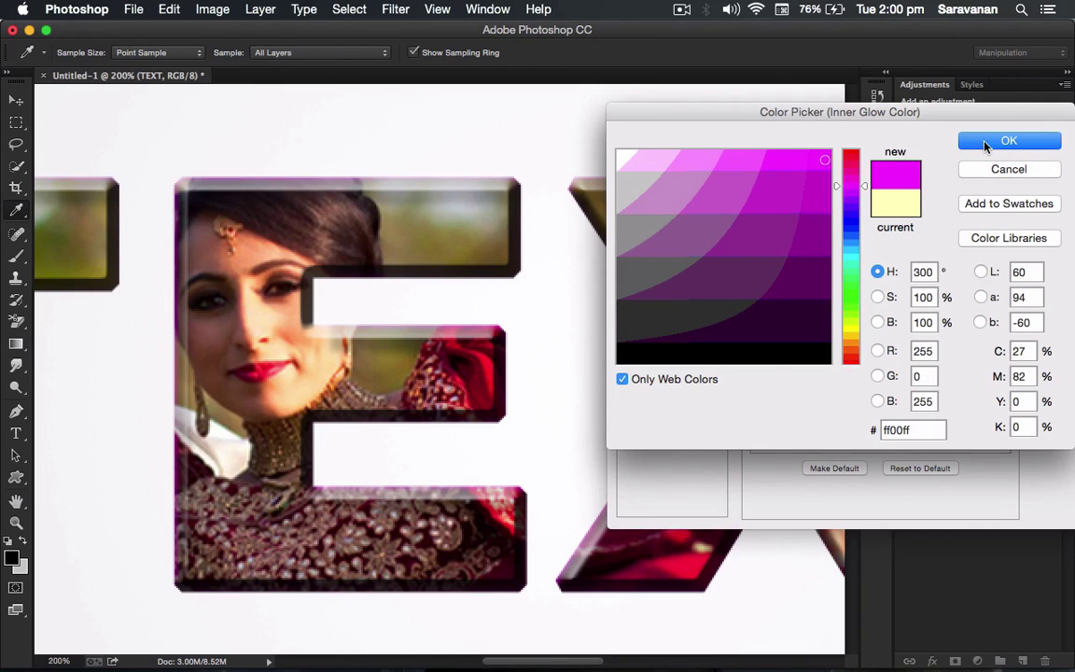
{"action": "left_click", "coordinate": [1008, 140]}
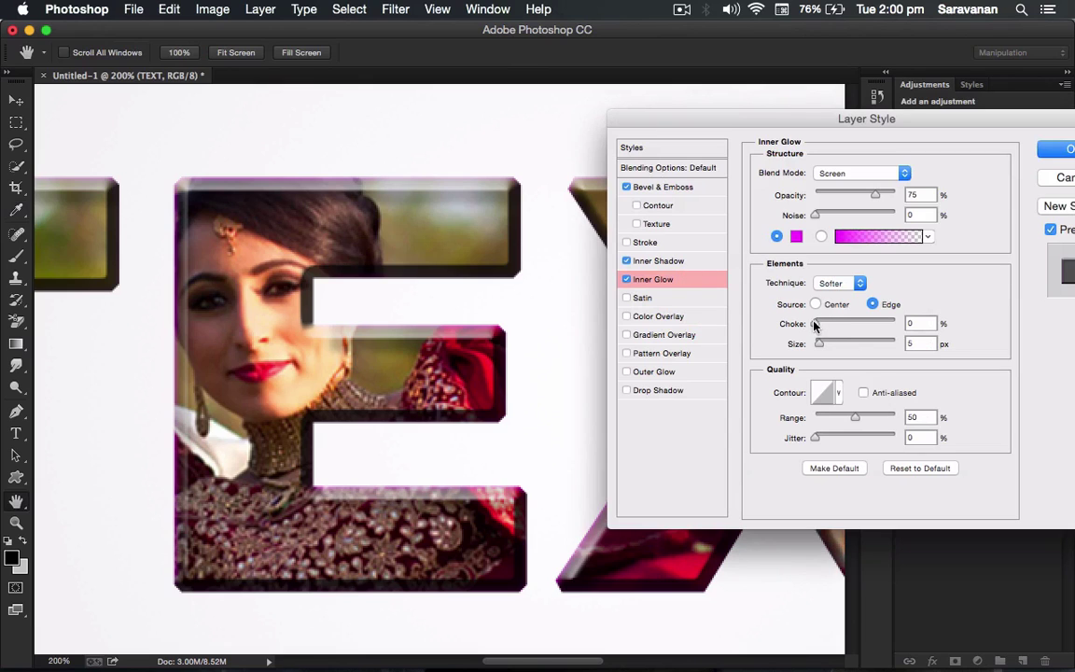
{"action": "left_click_drag", "start_coordinate": [814, 323], "coordinate": [834, 347]}
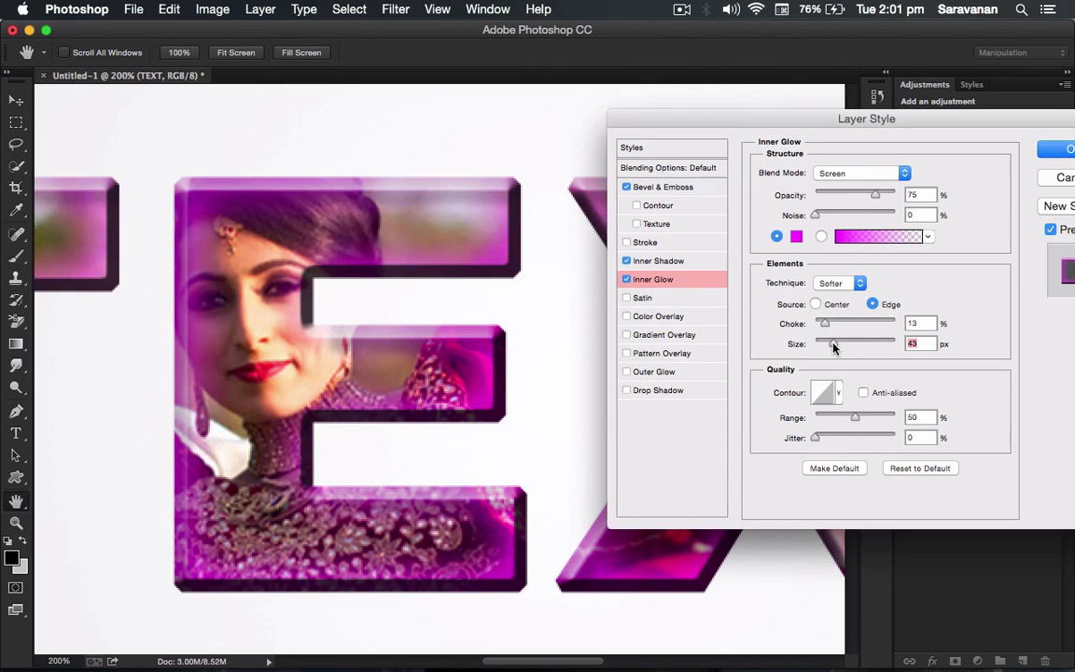
- Zoom out to the whole word and lower the inner glow opacity to 42%
{"action": "left_click", "coordinate": [271, 366], "text": "alt"}
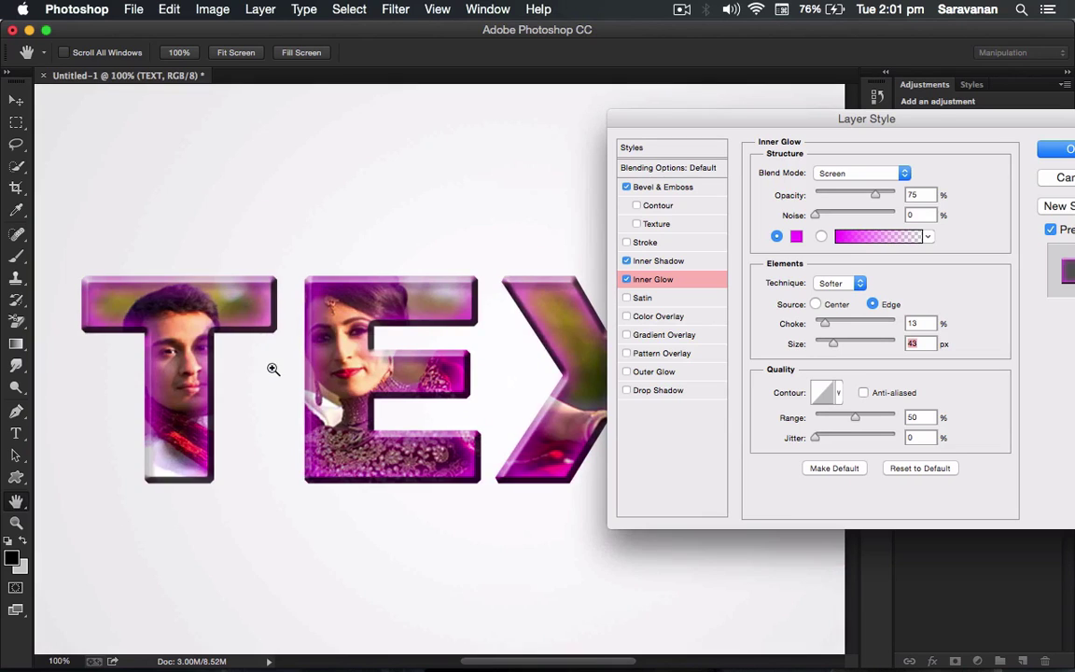
{"action": "mouse_move", "coordinate": [667, 115]}
{"action": "left_mouse_down"}
{"action": "mouse_move", "coordinate": [809, 135]}
{"action": "mouse_move", "coordinate": [617, 123]}
{"action": "left_mouse_up"}
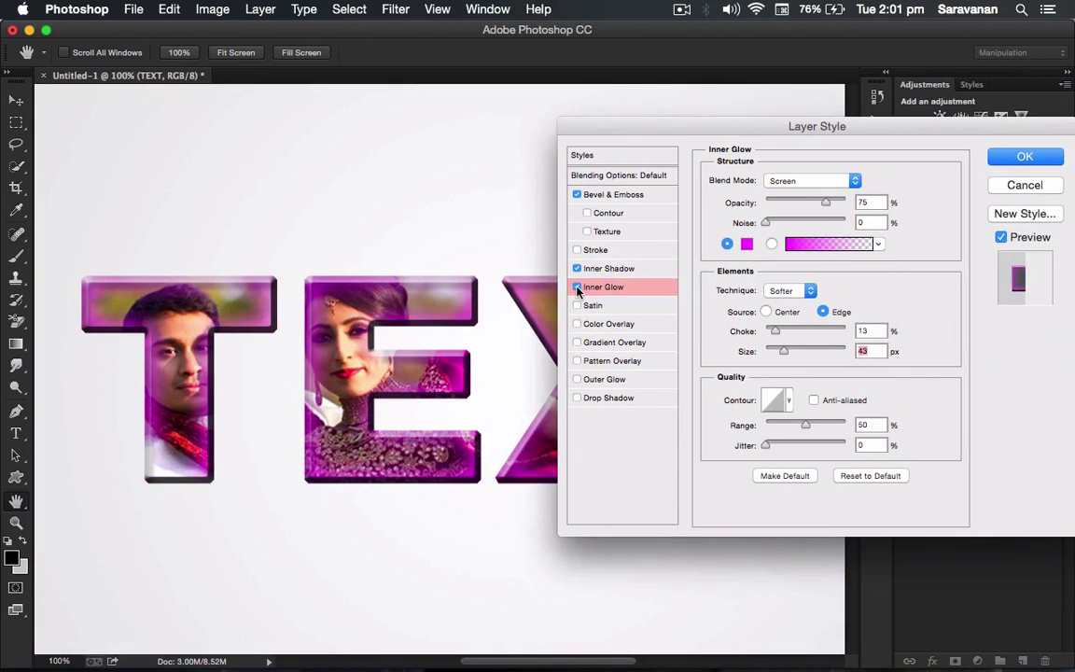
{"action": "left_click", "coordinate": [578, 289]}
{"action": "left_click_drag", "start_coordinate": [825, 202], "coordinate": [784, 203]}
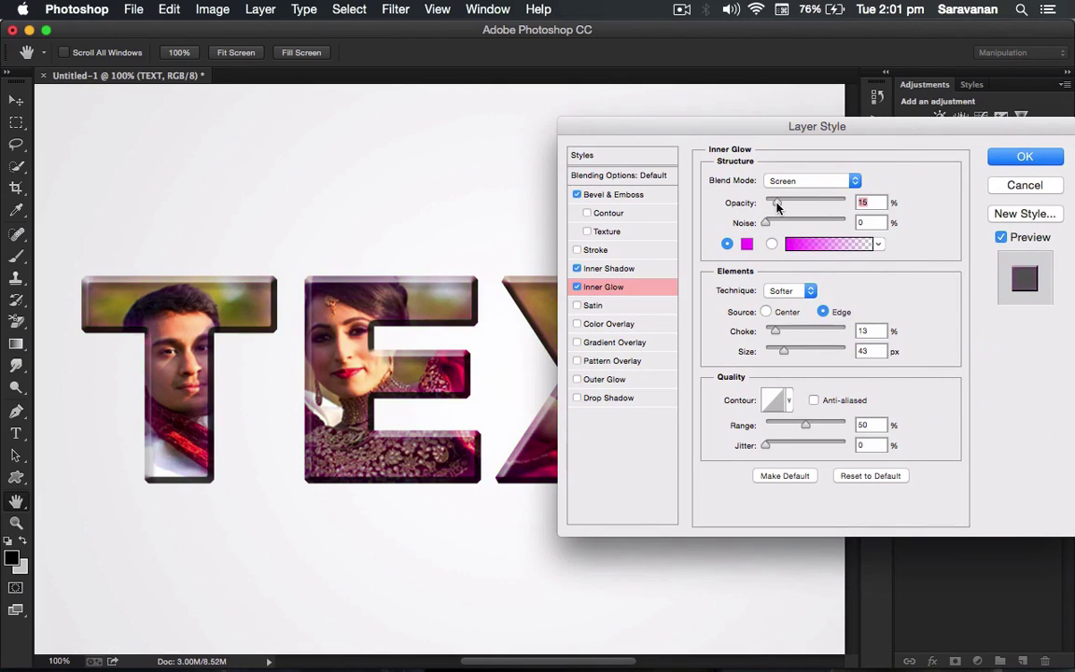
- Make the inner glow pink ff0099 at 20% opacity, and enable Drop Shadow
{"action": "left_click", "coordinate": [747, 243]}
{"action": "left_click", "coordinate": [851, 168]}
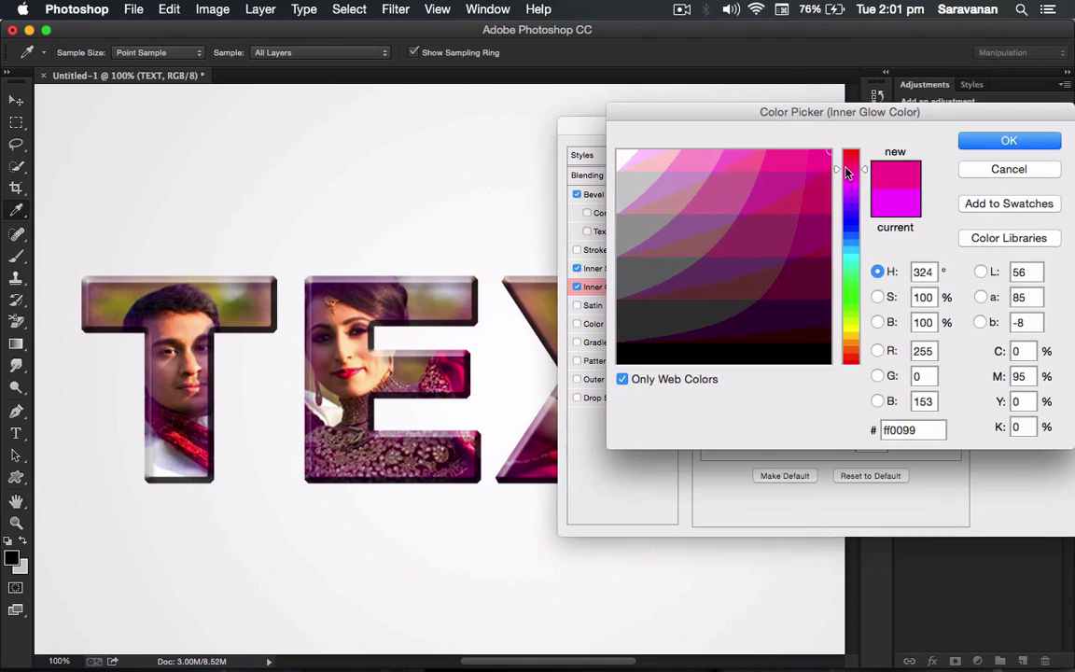
{"action": "left_click", "coordinate": [1005, 139]}
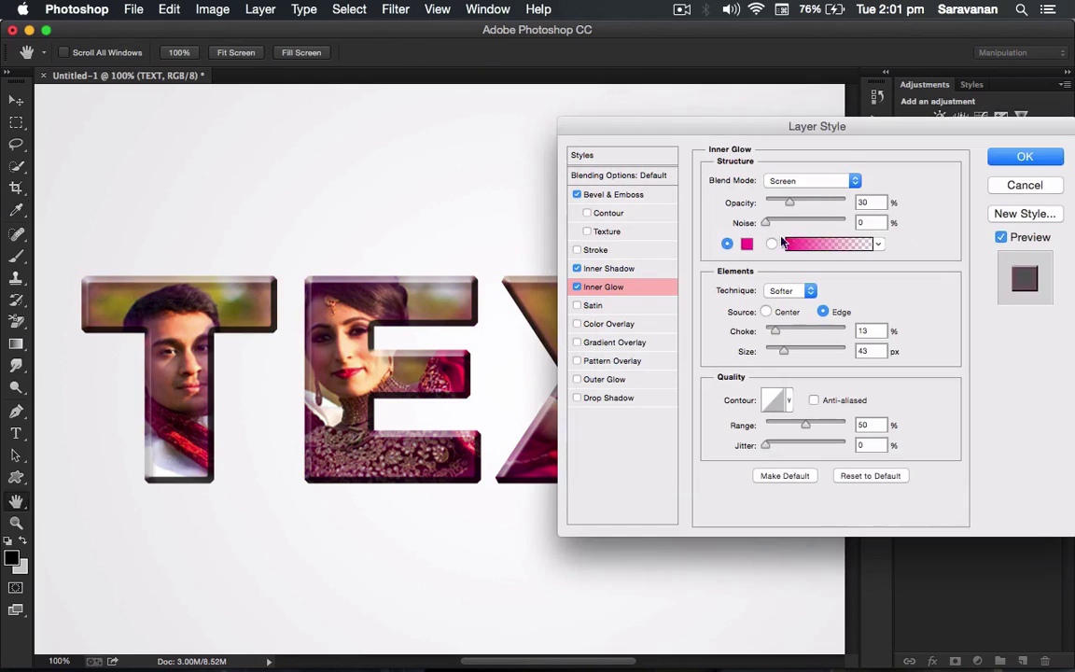
{"action": "left_click_drag", "start_coordinate": [791, 203], "coordinate": [783, 205]}
{"action": "left_click", "coordinate": [577, 399]}
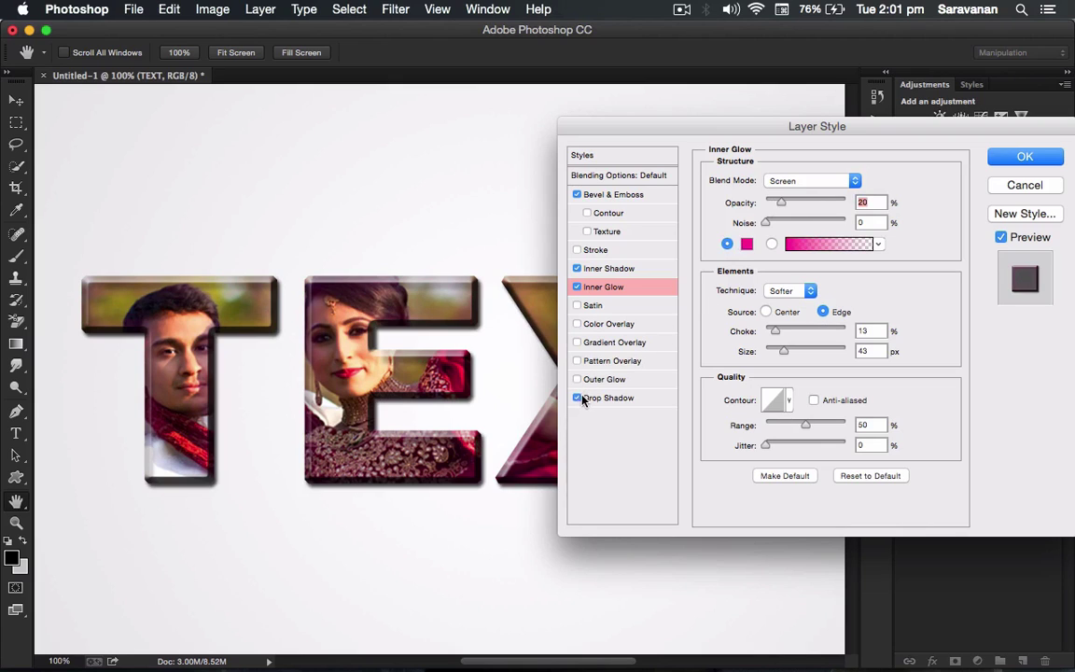
- Offset the letters' drop shadow to a 118° angle and 12 px distance at 100% opacity
{"action": "left_click", "coordinate": [616, 398]}
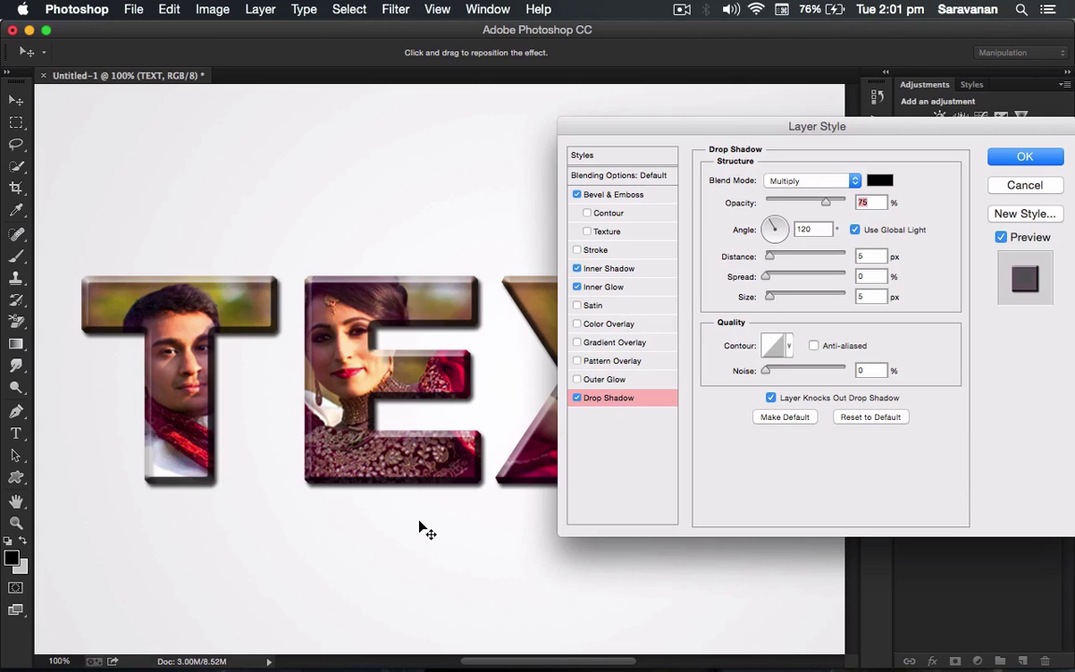
{"action": "mouse_move", "coordinate": [408, 516]}
{"action": "left_mouse_down"}
{"action": "mouse_move", "coordinate": [412, 492]}
{"action": "mouse_move", "coordinate": [459, 459]}
{"action": "mouse_move", "coordinate": [457, 383]}
{"action": "mouse_move", "coordinate": [429, 411]}
{"action": "mouse_move", "coordinate": [419, 513]}
{"action": "mouse_move", "coordinate": [408, 513]}
{"action": "mouse_move", "coordinate": [417, 522]}
{"action": "left_mouse_up"}
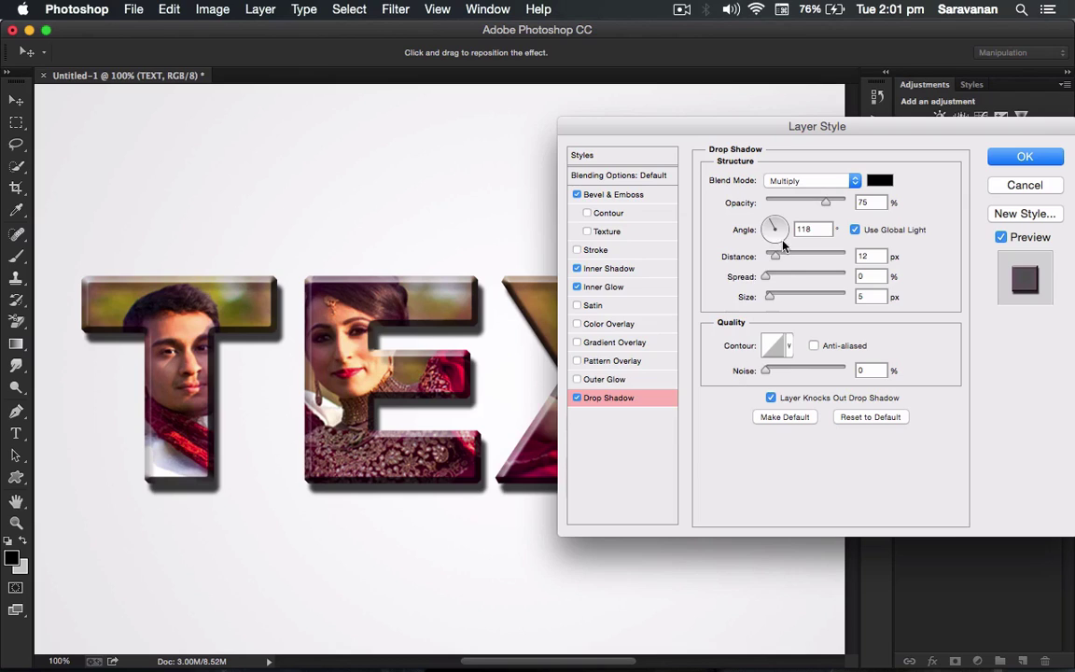
{"action": "left_click_drag", "start_coordinate": [824, 204], "coordinate": [860, 203]}
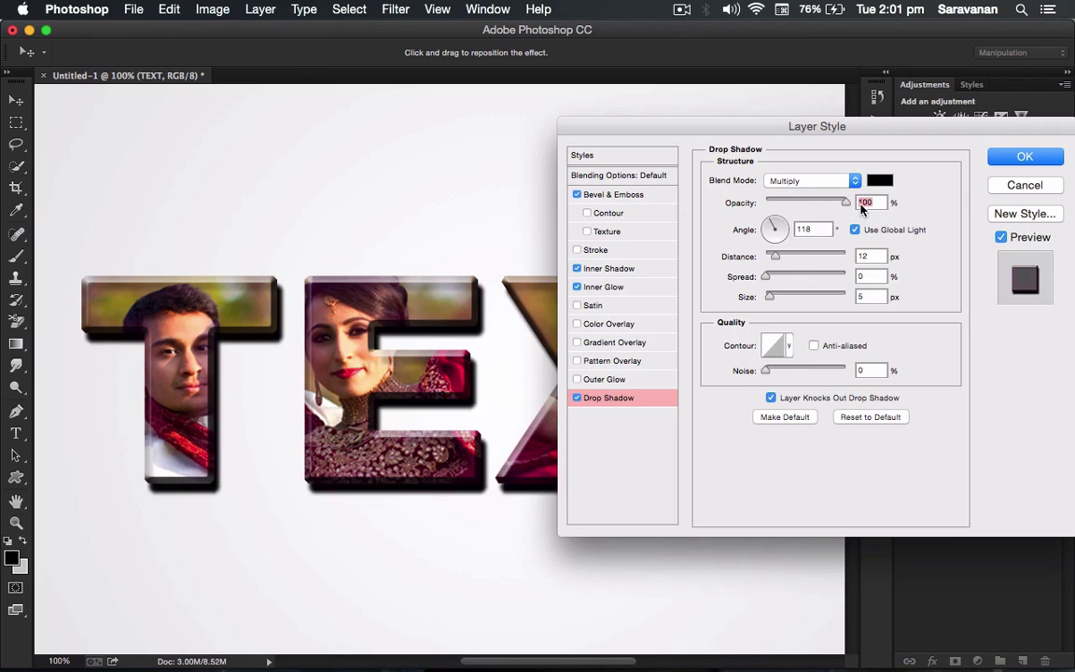
- Enable Outer Glow in orange ff6600 and enlarge its size past 40 px
{"action": "left_click", "coordinate": [577, 379]}
{"action": "left_click", "coordinate": [608, 379]}
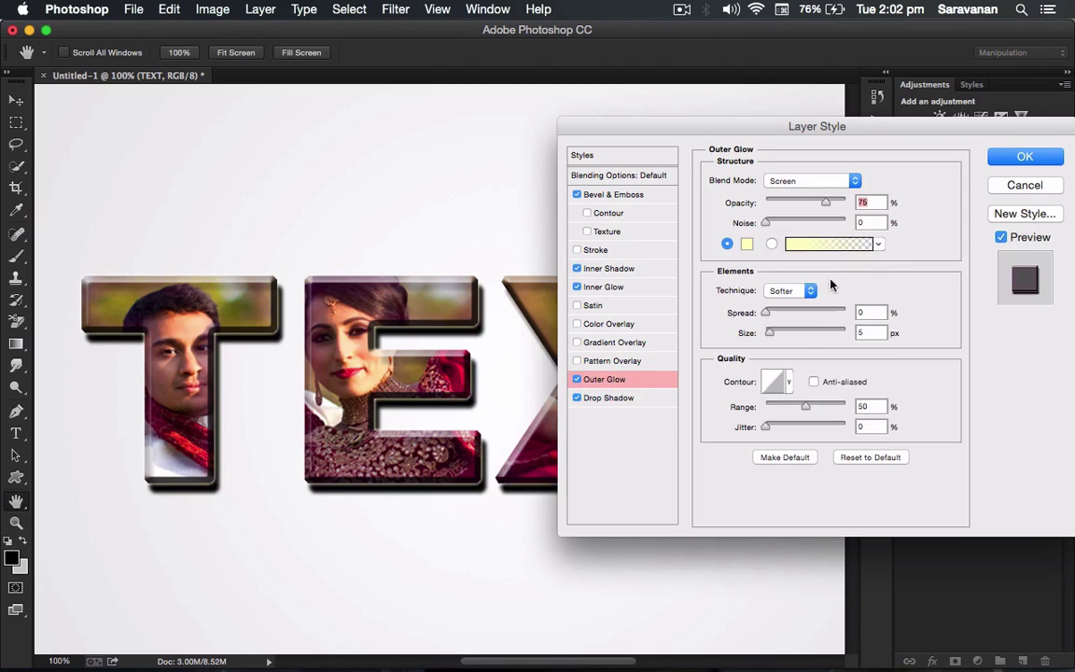
{"action": "left_click", "coordinate": [748, 245]}
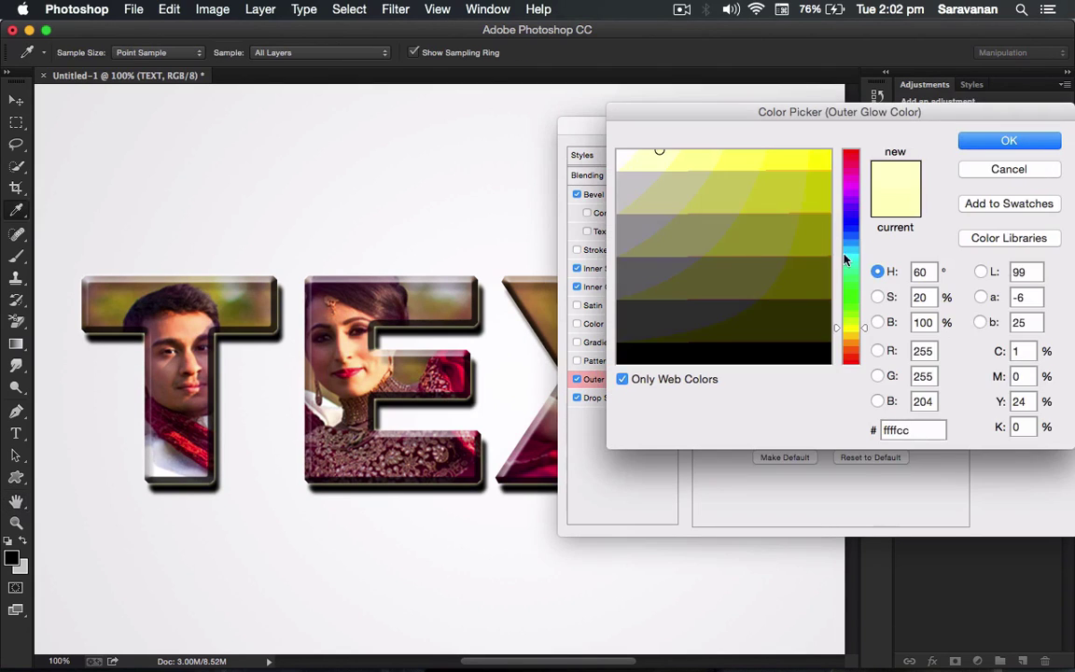
{"action": "left_click_drag", "start_coordinate": [854, 345], "coordinate": [851, 362]}
{"action": "left_click", "coordinate": [818, 163]}
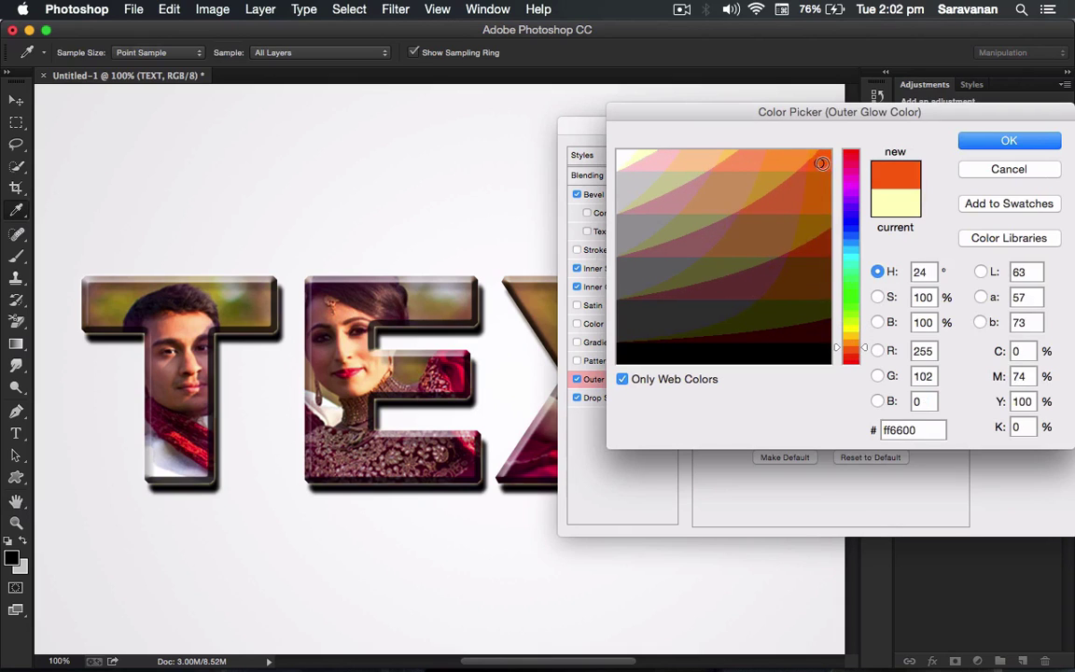
{"action": "left_click", "coordinate": [988, 141]}
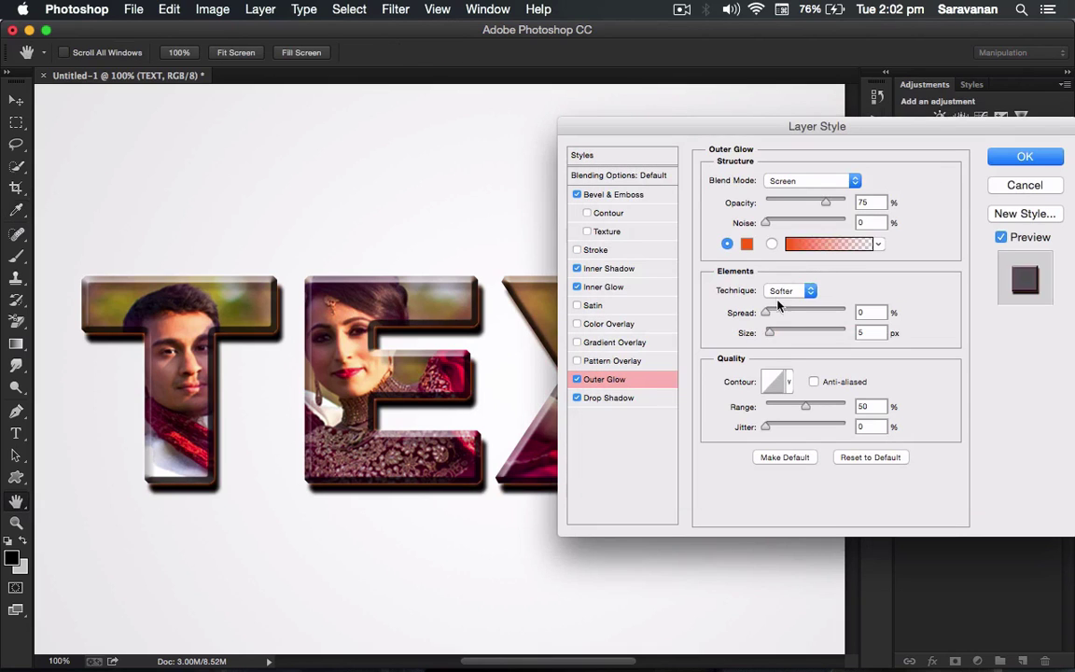
{"action": "left_click_drag", "start_coordinate": [768, 334], "coordinate": [782, 334]}
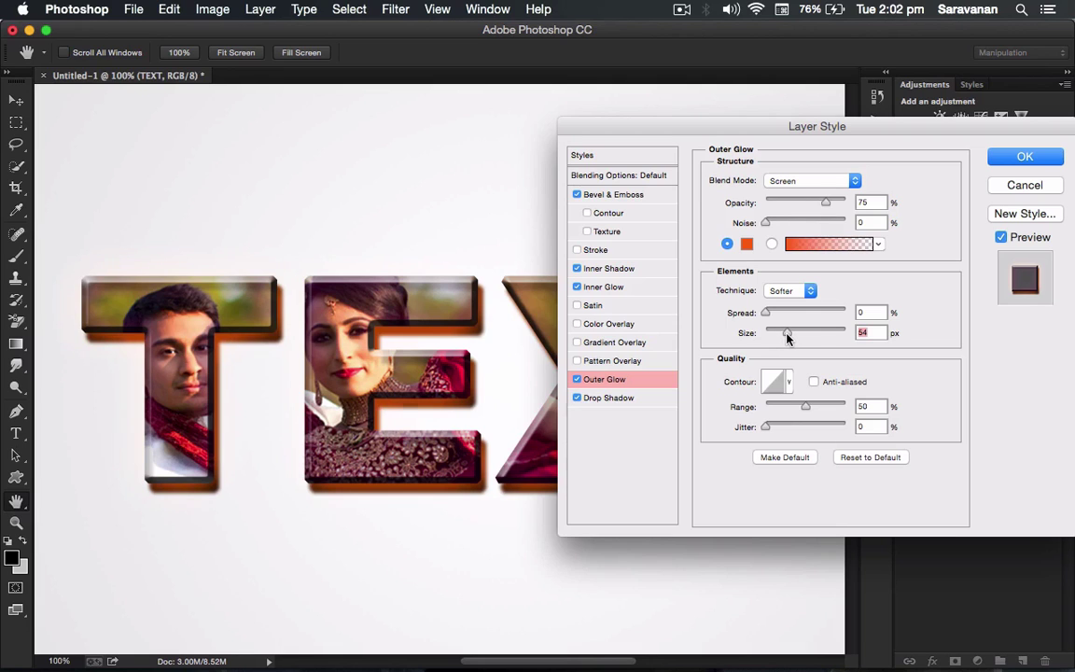
{"action": "left_click_drag", "start_coordinate": [783, 334], "coordinate": [806, 335]}
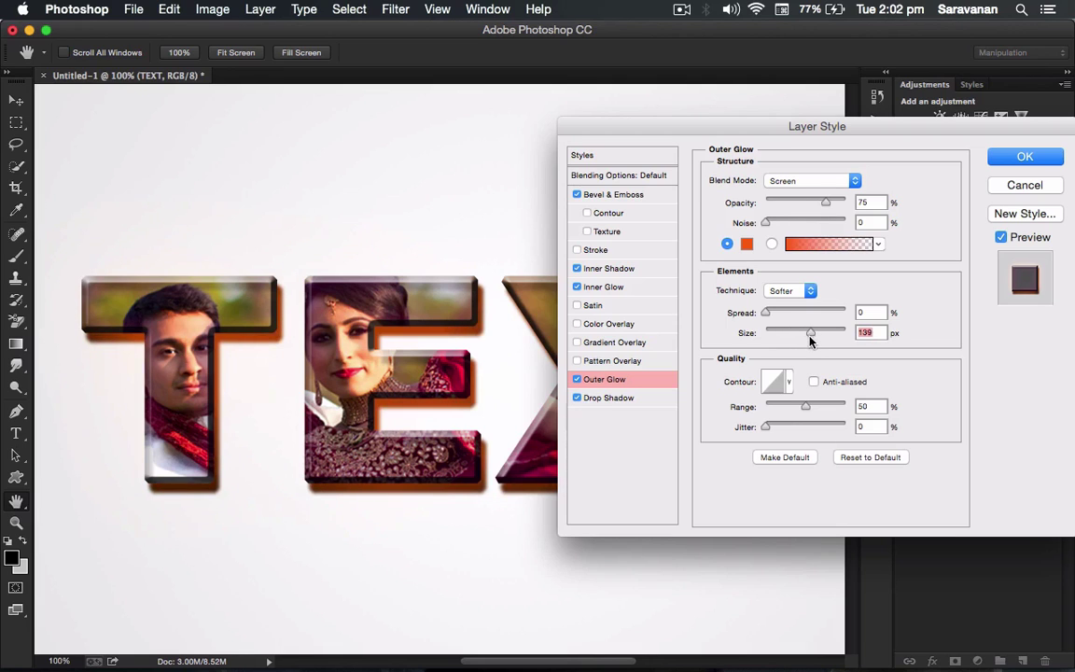
- Recolour the outer glow green #66ff00, then set 52% opacity, 18% spread and 57 px size
{"action": "left_click", "coordinate": [746, 243]}
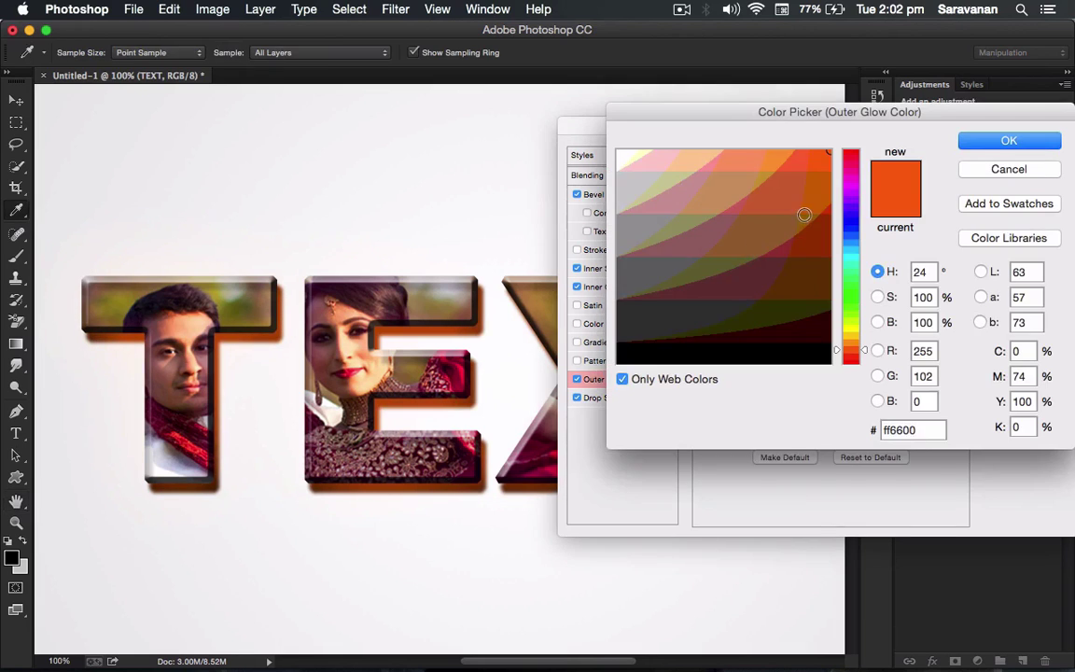
{"action": "left_click", "coordinate": [853, 163]}
{"action": "left_click_drag", "start_coordinate": [856, 164], "coordinate": [856, 151]}
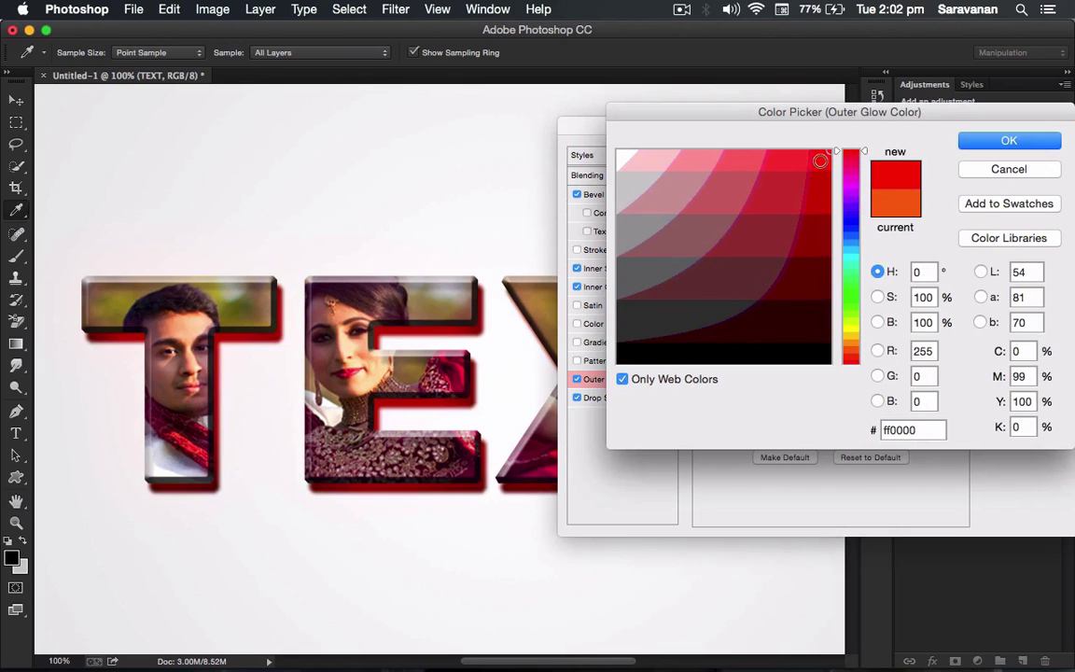
{"action": "left_click_drag", "start_coordinate": [847, 272], "coordinate": [847, 284]}
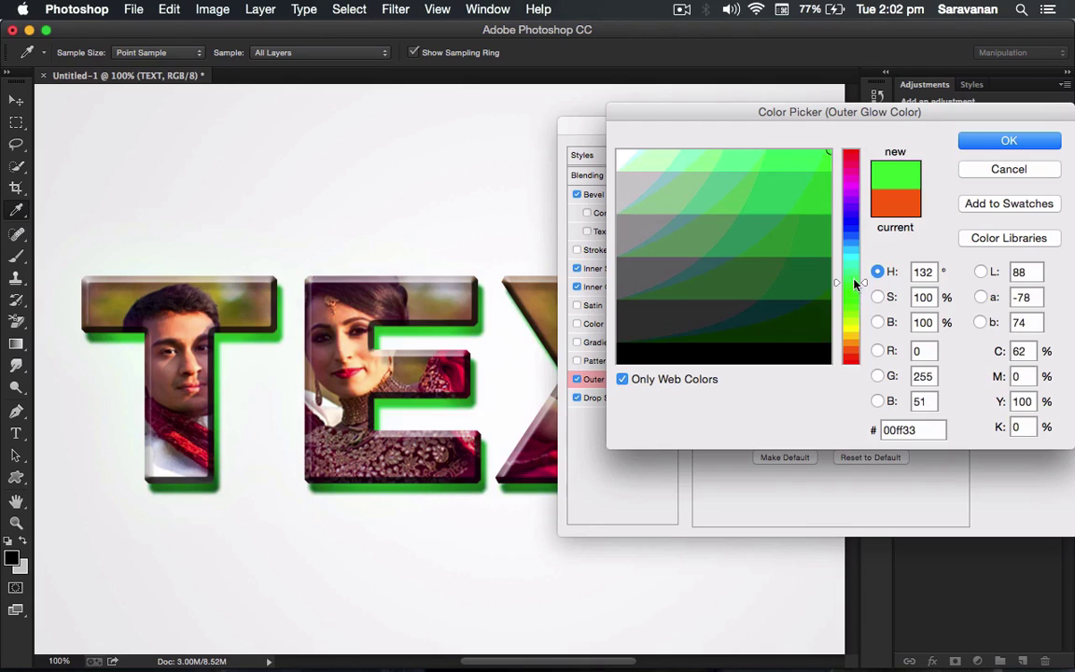
{"action": "left_click_drag", "start_coordinate": [849, 332], "coordinate": [855, 331]}
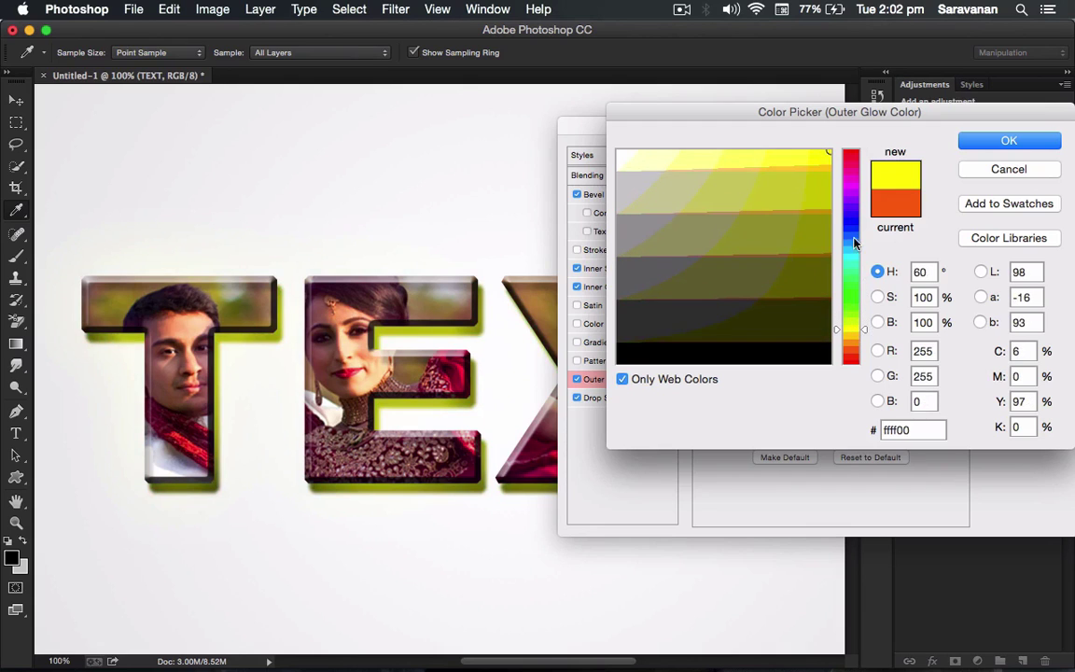
{"action": "left_click_drag", "start_coordinate": [855, 331], "coordinate": [852, 312]}
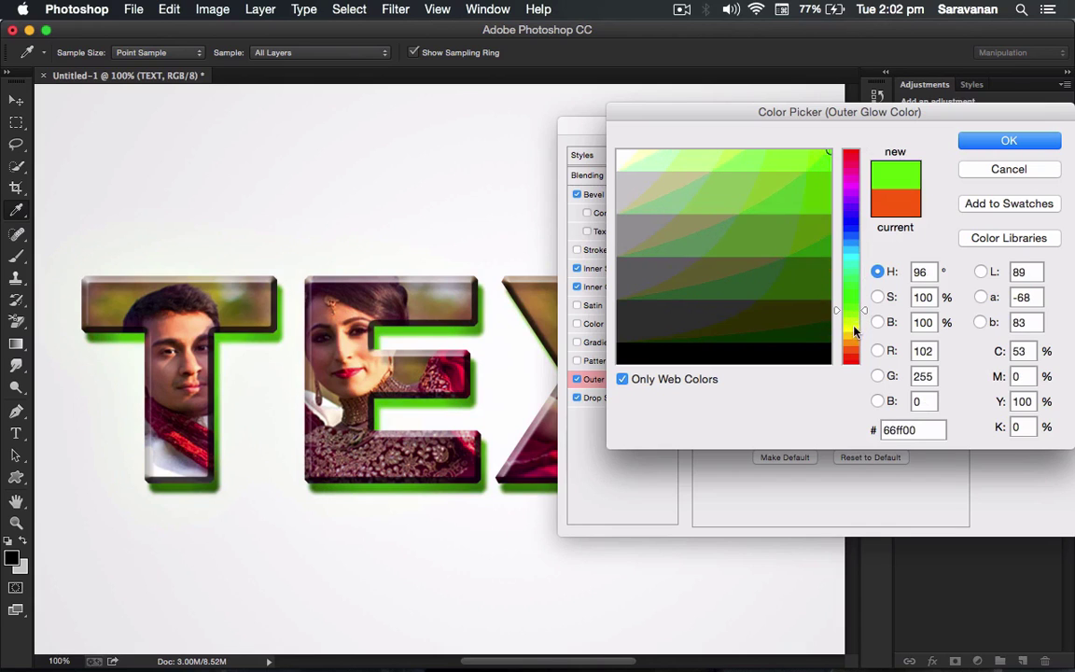
{"action": "left_click", "coordinate": [968, 140]}
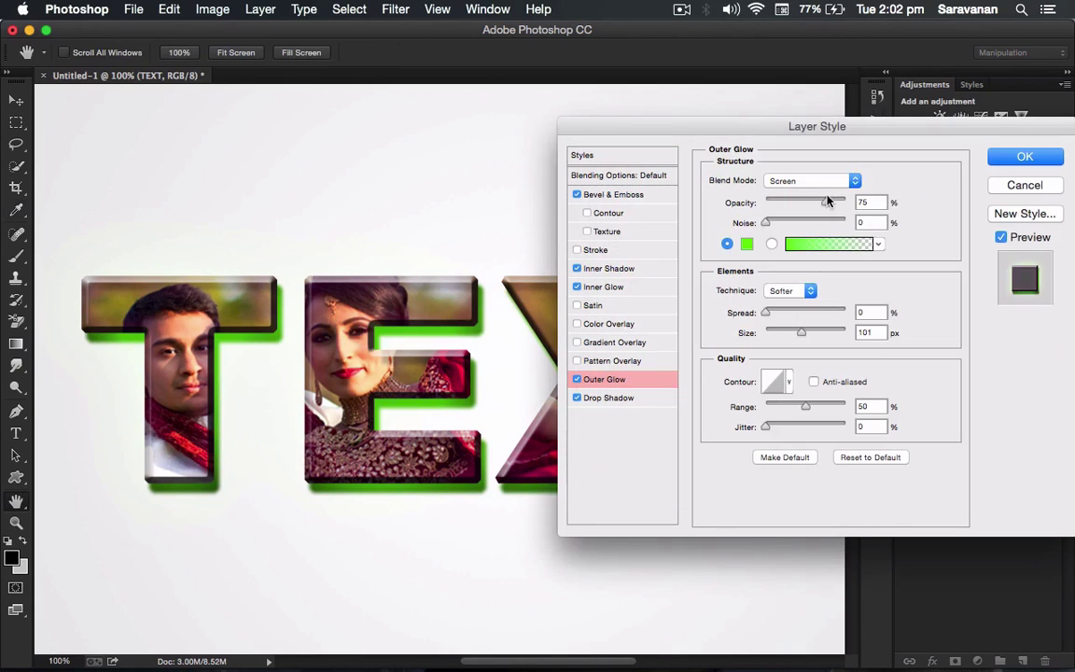
{"action": "mouse_move", "coordinate": [826, 201]}
{"action": "left_mouse_down"}
{"action": "mouse_move", "coordinate": [796, 203]}
{"action": "mouse_move", "coordinate": [808, 203]}
{"action": "left_mouse_up"}
{"action": "left_click_drag", "start_coordinate": [769, 312], "coordinate": [787, 333]}
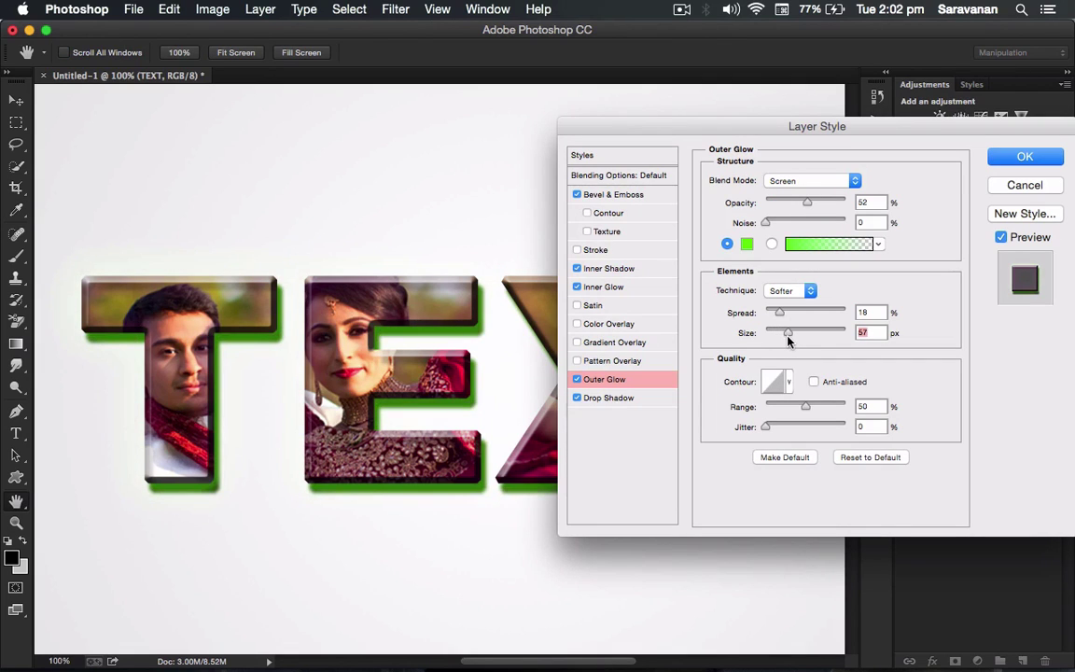
- Apply the layer styles, fit the artwork on screen, and toggle the effects and Wedding photo to compare
{"action": "left_click", "coordinate": [1014, 157]}
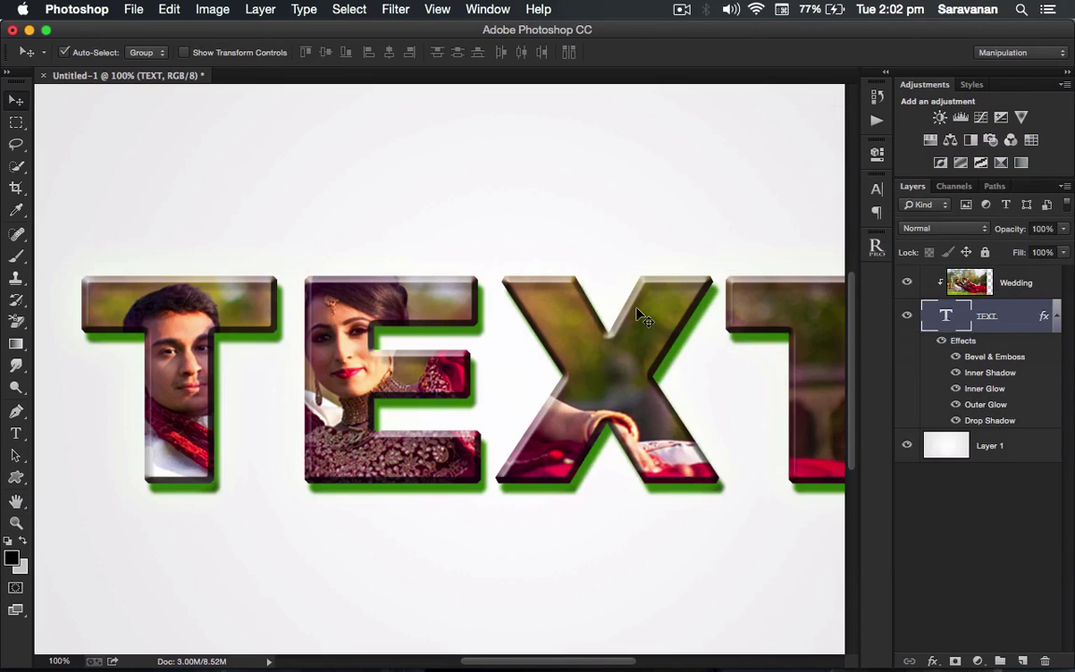
{"action": "key", "text": "super+0"}
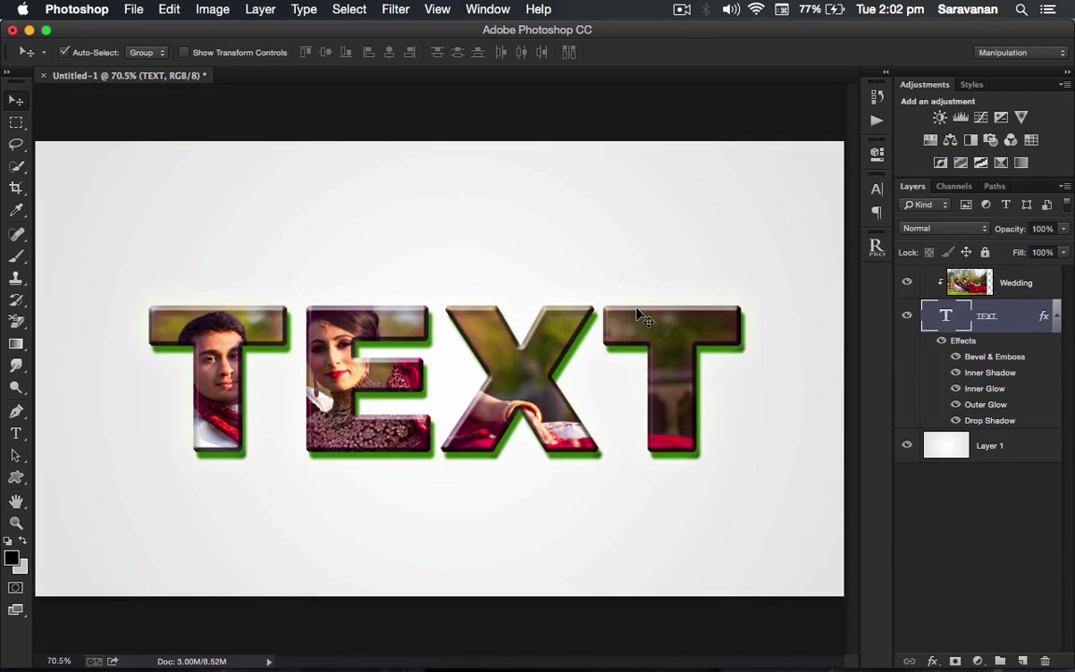
{"action": "left_click", "coordinate": [940, 341]}
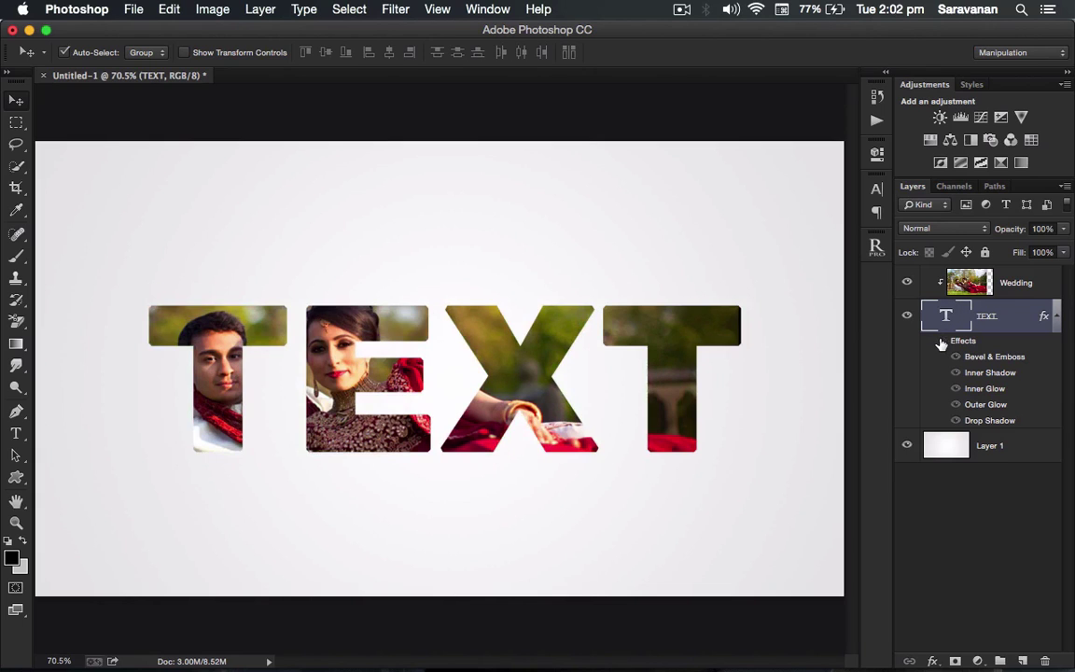
{"action": "left_click", "coordinate": [905, 281]}
{"action": "left_click", "coordinate": [907, 283]}
{"action": "left_click", "coordinate": [941, 340]}
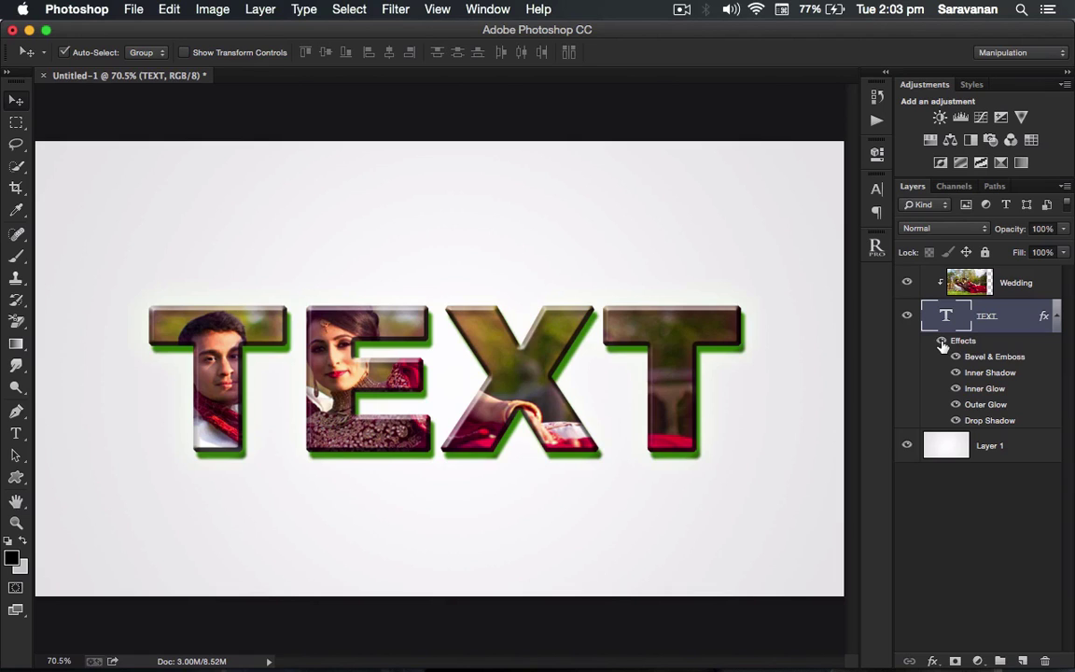
{"action": "left_click", "coordinate": [682, 11]}
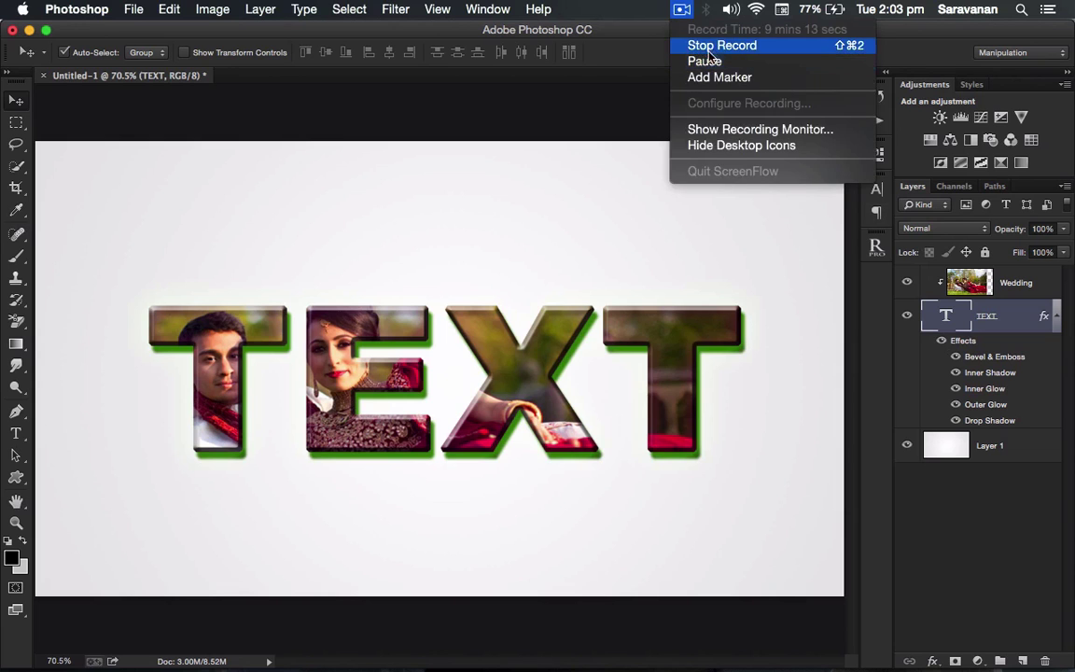